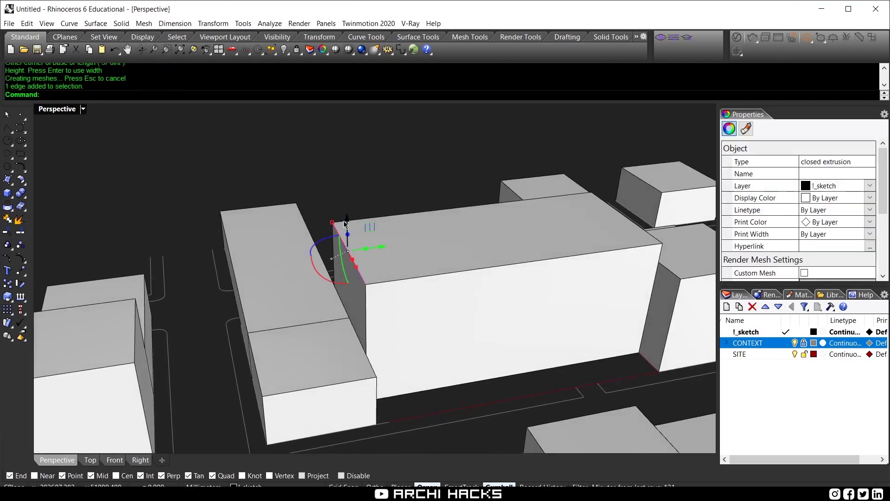
Lower the near-end top edge of the large building box and adjust the red gabled house volume at its street side.
drag(347, 251, 338, 278)
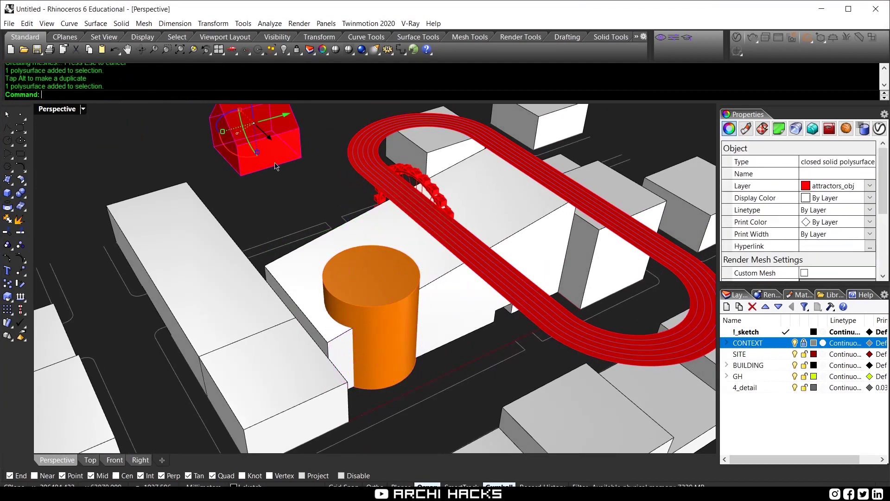
right_drag(275, 163, 277, 125)
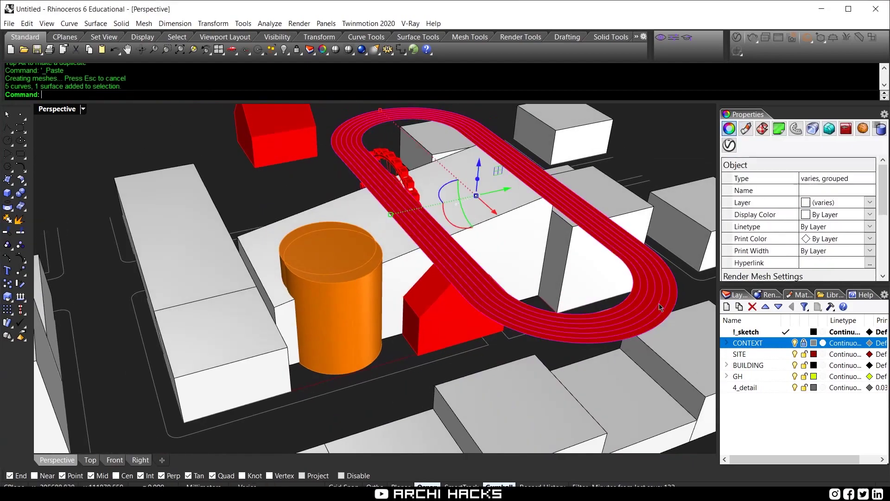
right_drag(418, 264, 435, 247)
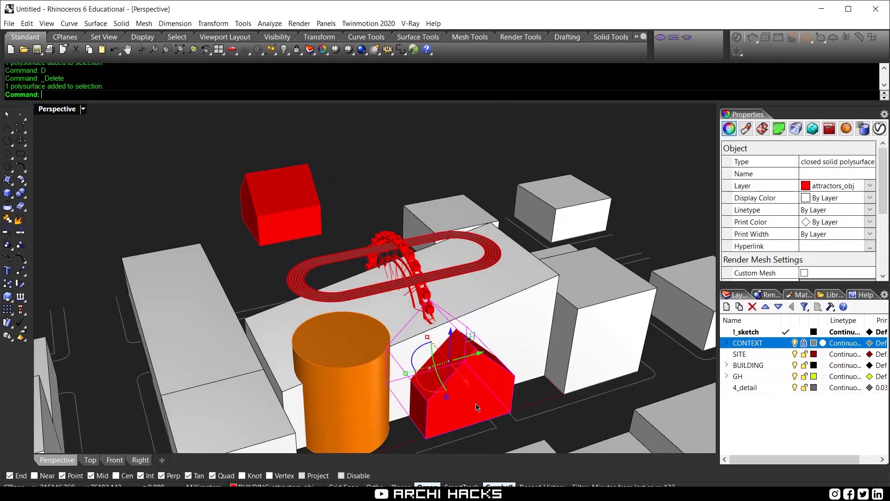
drag(450, 420, 448, 411)
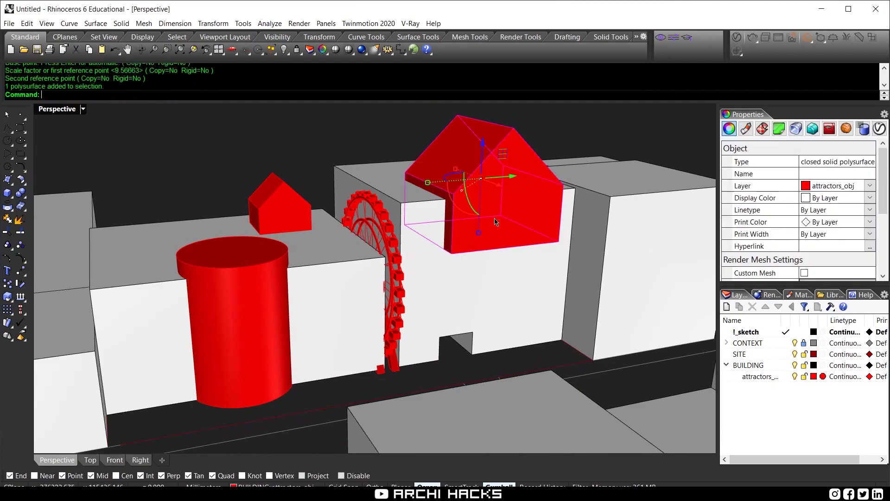
Scale down the large red house volume uniformly and reposition it so it projects from the upper street facade.
drag(479, 233, 472, 213)
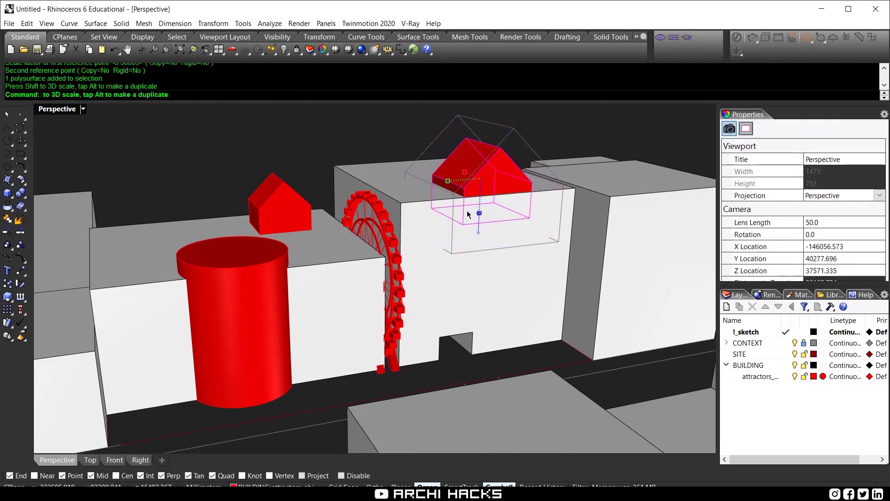
right_drag(472, 213, 496, 278)
drag(478, 179, 504, 191)
right_drag(505, 343, 637, 311)
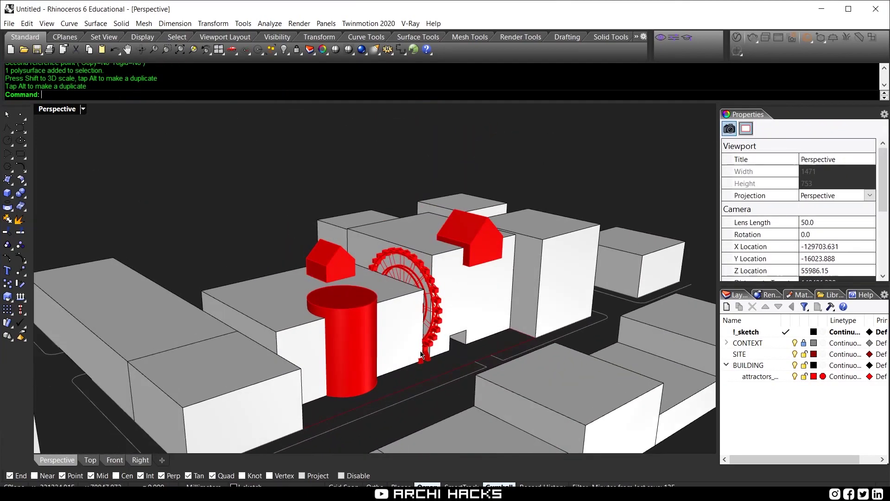
Model a long thin box on the street facade below the projecting red house.
text(Box)
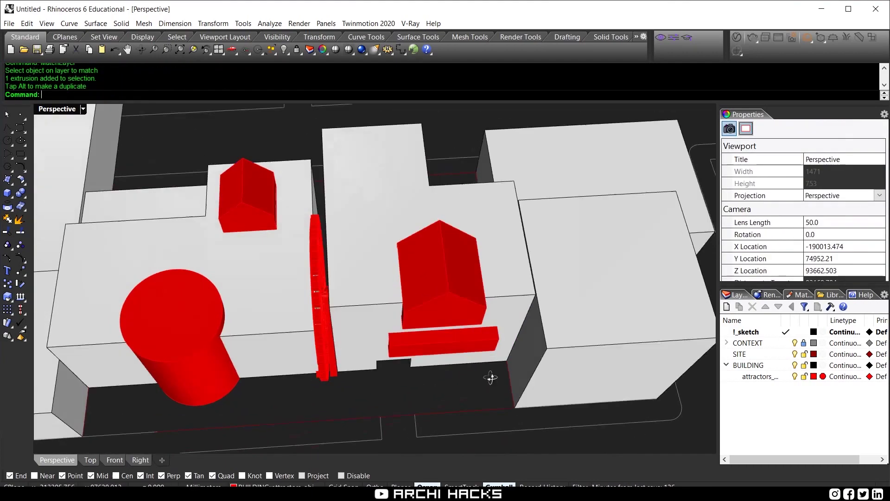
right_drag(491, 374, 456, 319)
key(Return)
click(469, 299)
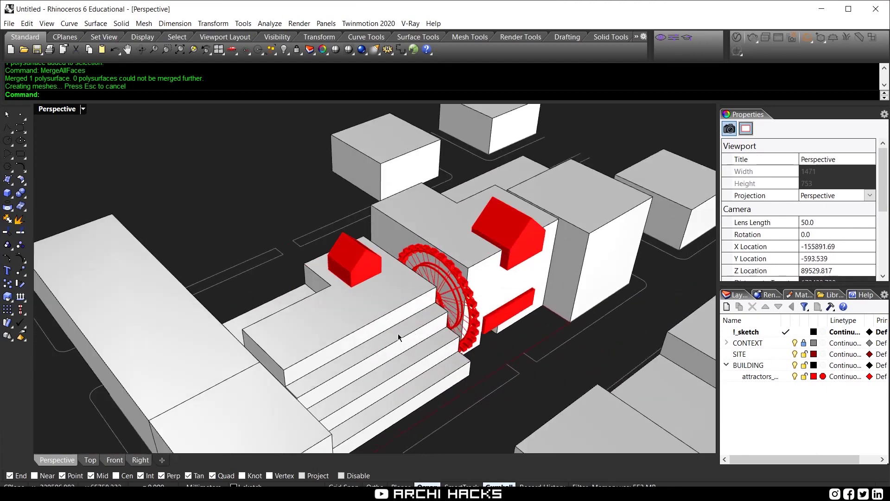
shift+right_drag(398, 337, 459, 330)
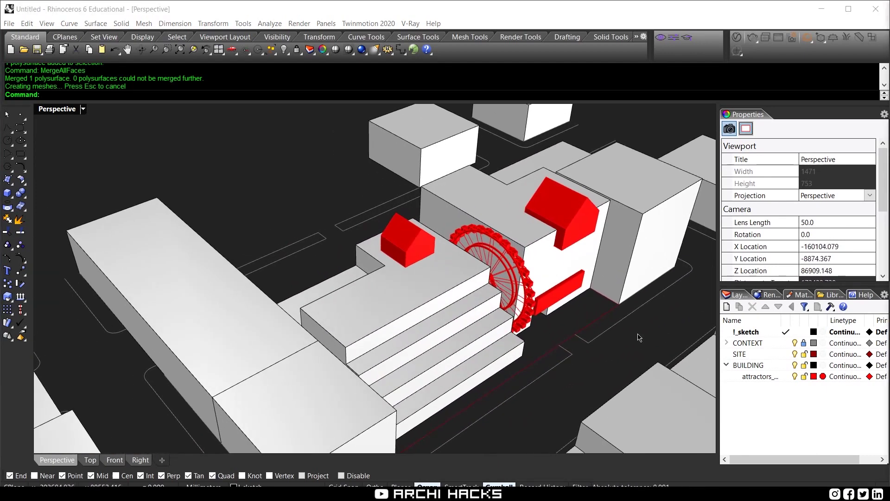
shift+right_drag(592, 332, 559, 301)
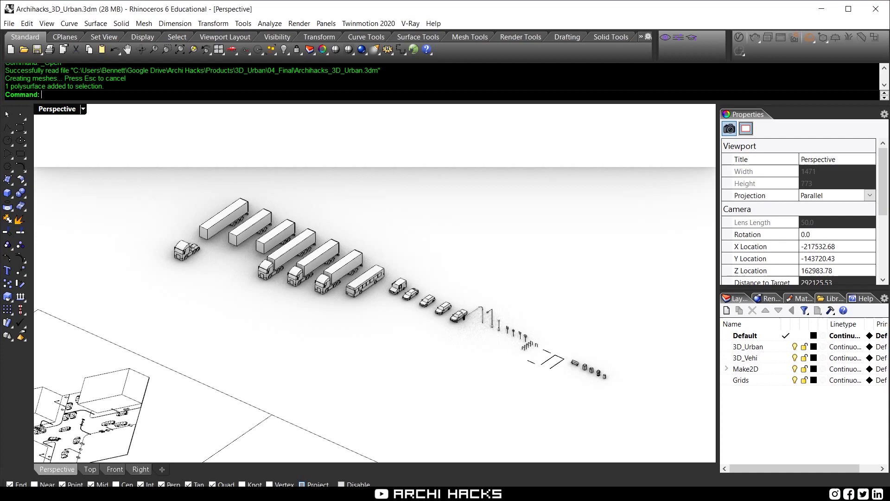
Examine the street furniture, road signs and lamps in Archihacks_3D_Urban.3dm.
right_drag(305, 310, 350, 316)
scroll(350, 316, up, 6)
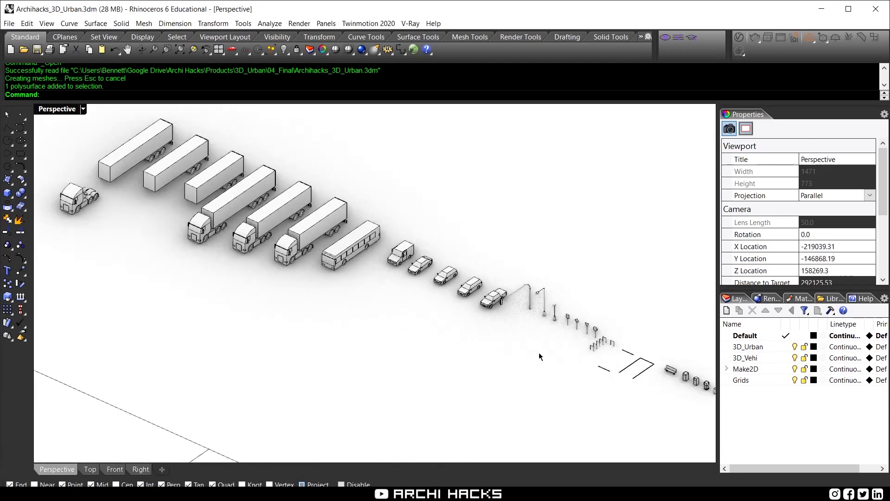
shift+right_drag(548, 363, 355, 342)
scroll(453, 357, up, 10)
shift+right_drag(496, 380, 410, 359)
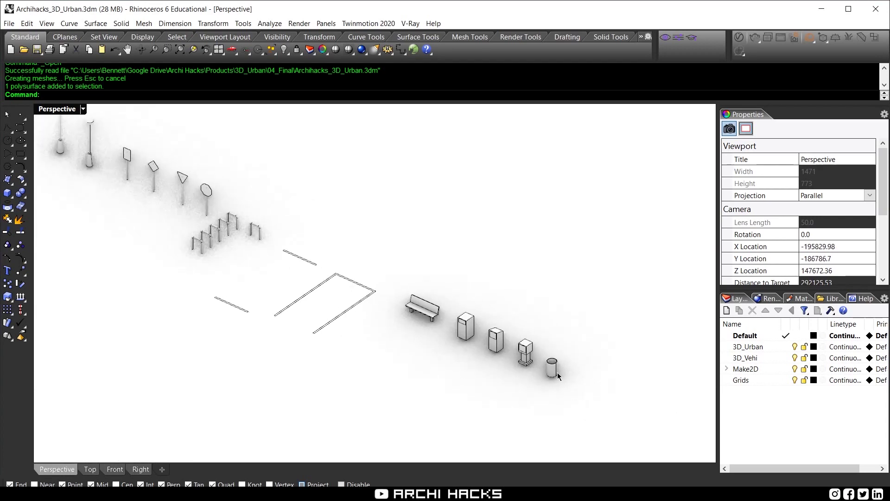
scroll(536, 371, up, 8)
scroll(373, 308, down, 10)
shift+right_drag(200, 276, 450, 366)
shift+right_drag(343, 308, 442, 347)
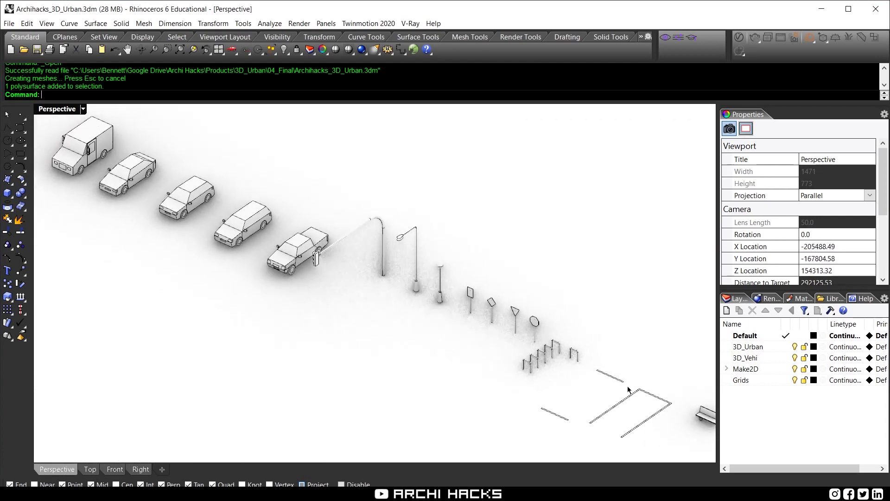
Examine the trailers and semi-trucks in the vehicle row, selecting a semi-truck block.
shift+right_drag(238, 237, 511, 347)
shift+right_drag(232, 264, 567, 365)
click(227, 314)
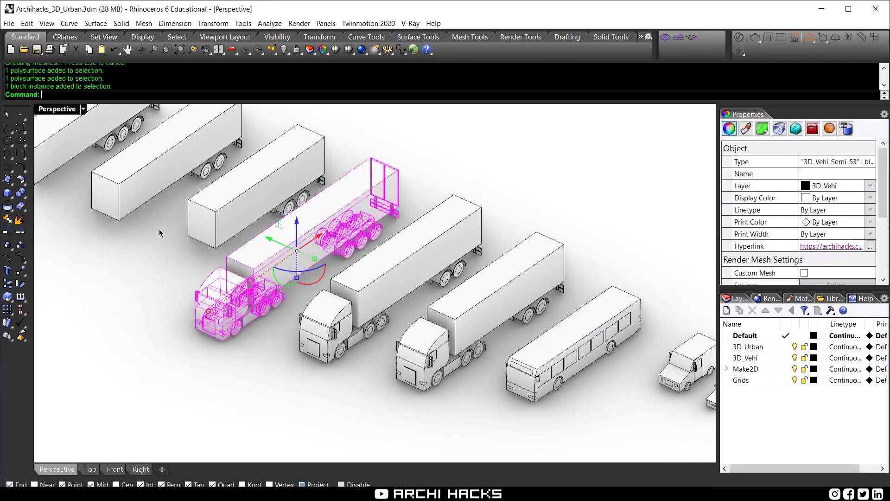
shift+right_drag(157, 230, 395, 323)
shift+right_drag(243, 338, 129, 211)
scroll(368, 306, down, 6)
shift+right_drag(457, 348, 288, 333)
key(Escape)
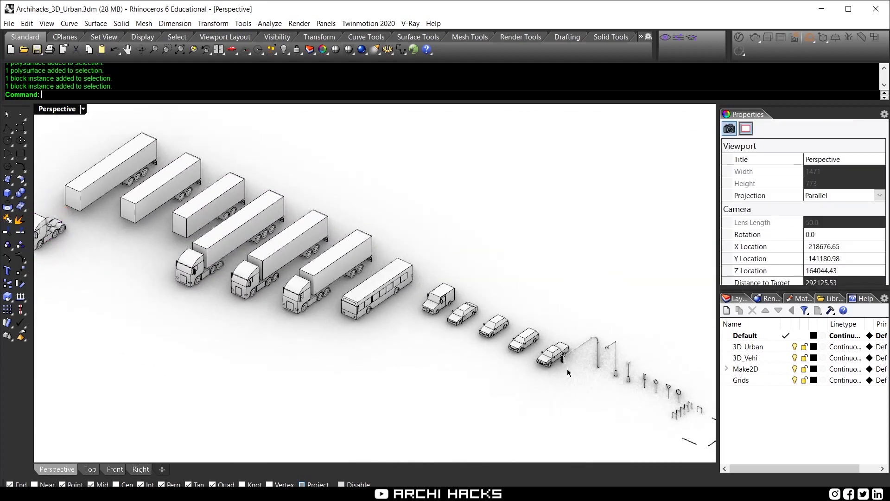
Inspect the pickup truck block up close, along with the neighbouring cars and street lamps.
scroll(567, 368, up, 6)
click(571, 342)
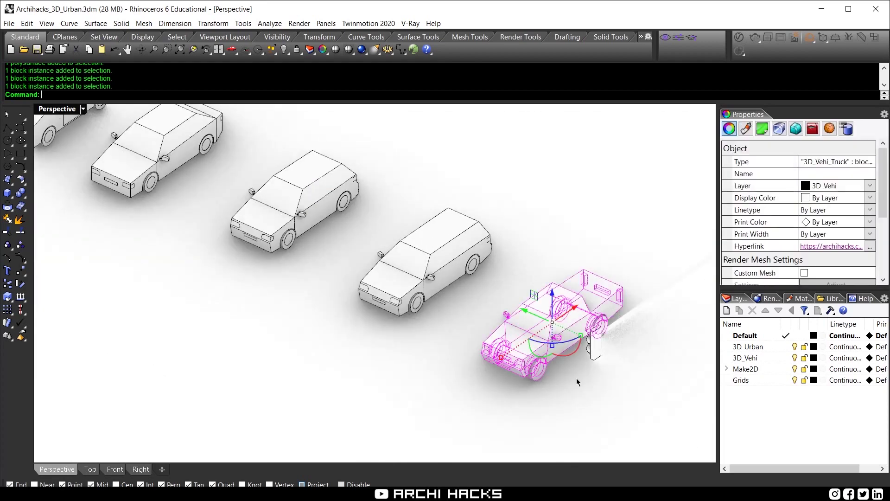
click(577, 378)
scroll(577, 378, down, 6)
shift+right_drag(577, 378, 359, 325)
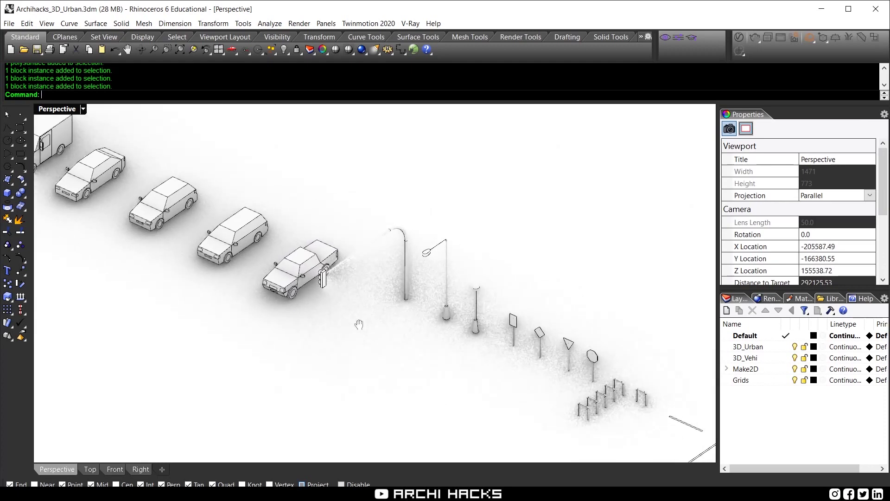
shift+right_drag(488, 375, 603, 354)
scroll(327, 300, down, 9)
scroll(527, 293, up, 2)
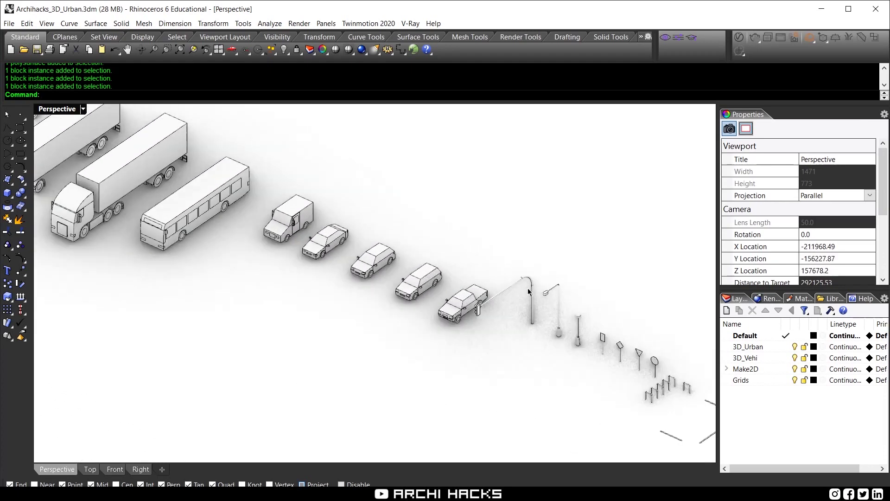
Examine the urban layouts and their Make2D drawings, including the street corridor and parking layouts from several sides.
scroll(527, 292, down, 4)
scroll(407, 400, down, 3)
scroll(408, 400, up, 6)
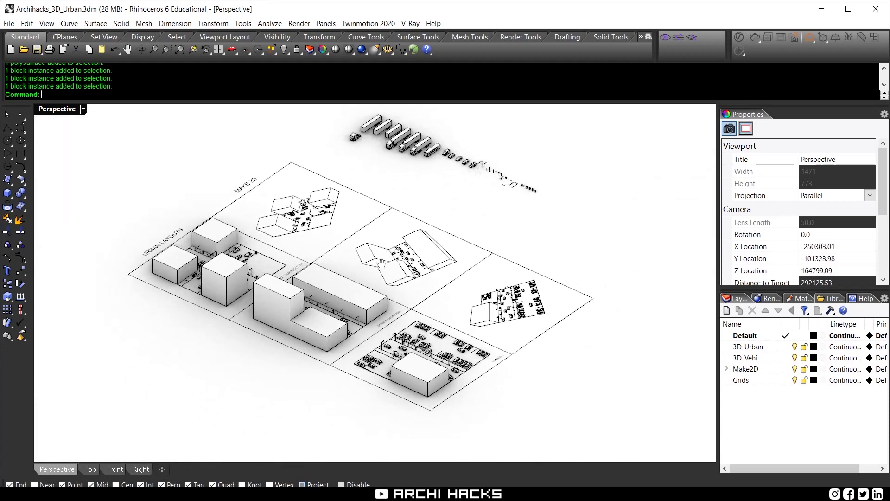
click(472, 378)
click(363, 308)
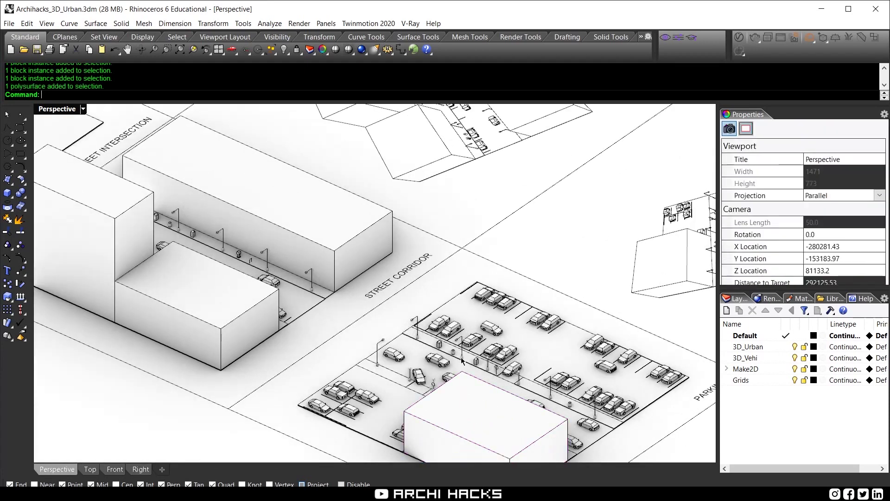
key(ctrl+m)
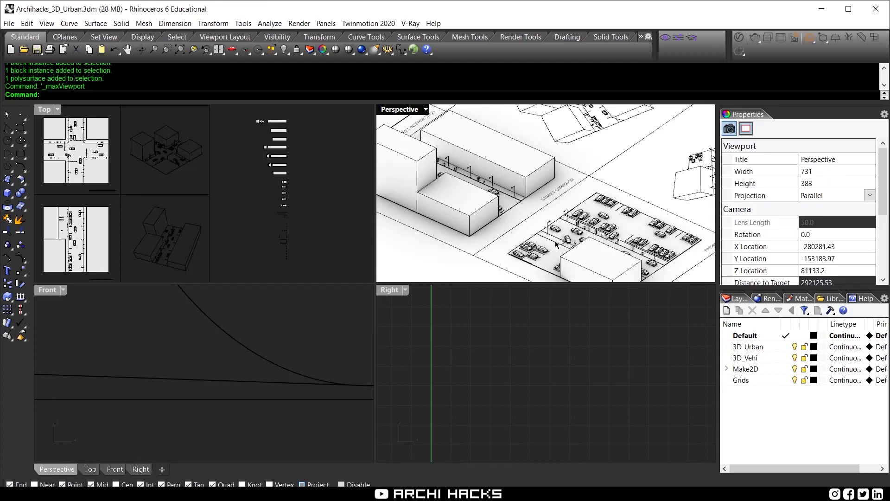
key(ctrl+m)
right_drag(564, 333, 465, 356)
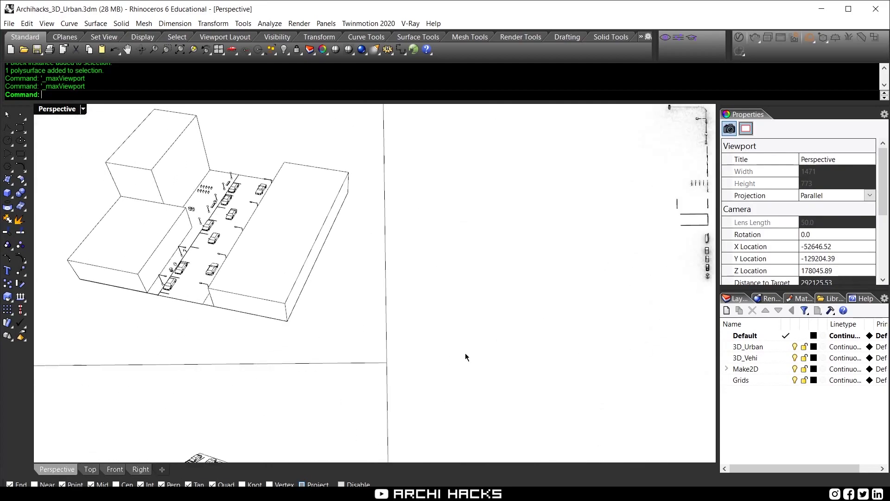
scroll(421, 326, down, 6)
scroll(419, 326, down, 6)
shift+right_drag(275, 337, 398, 366)
scroll(267, 331, up, 14)
scroll(268, 330, down, 7)
scroll(399, 365, up, 3)
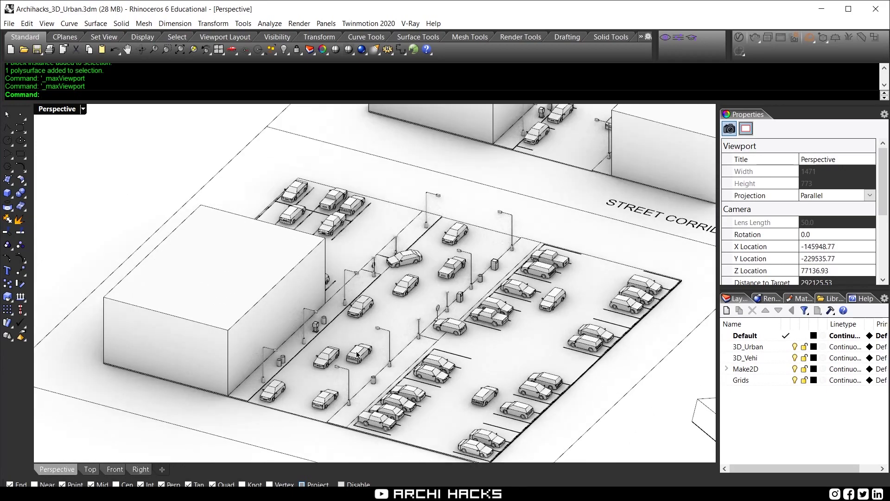
In the maximized Top view, select the entire parking layout and group its objects.
key(ctrl+m)
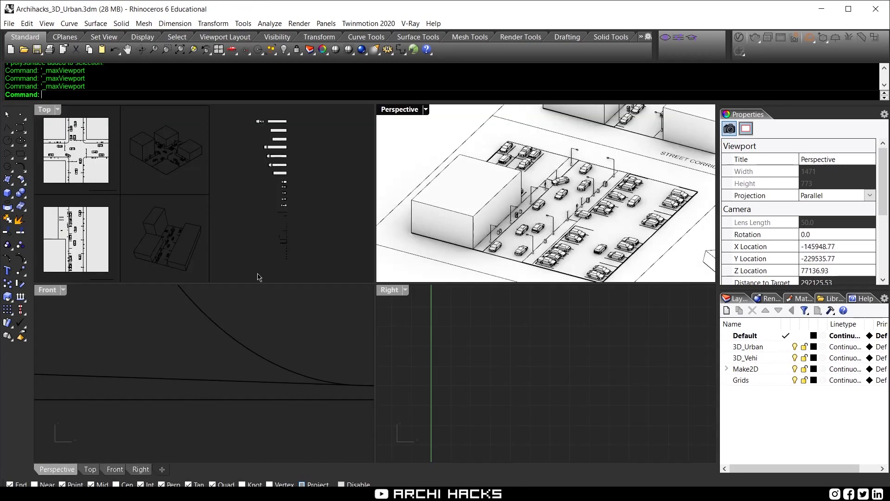
right_drag(259, 275, 301, 242)
key(ctrl+m)
scroll(305, 289, down, 8)
right_drag(262, 382, 377, 327)
scroll(376, 331, up, 4)
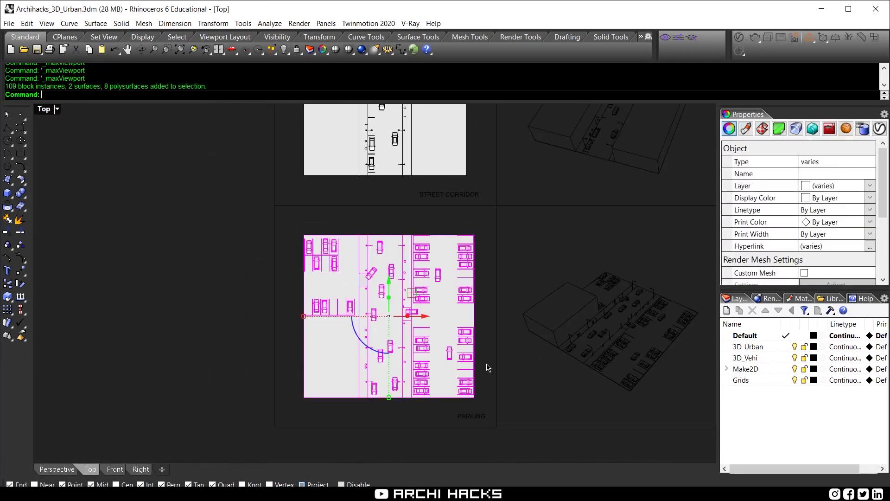
click(482, 405)
key(Return)
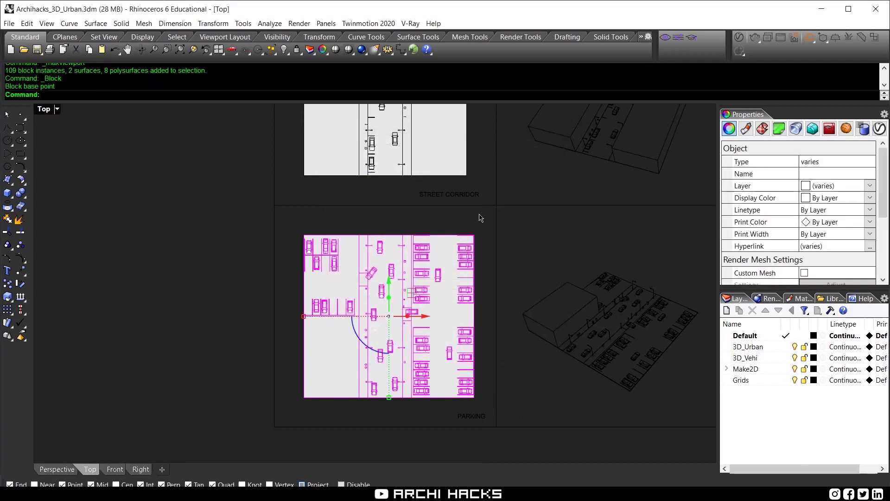
key(ctrl+g)
Select all objects of the street corridor layout and group them.
right_drag(393, 208, 497, 407)
key(Escape)
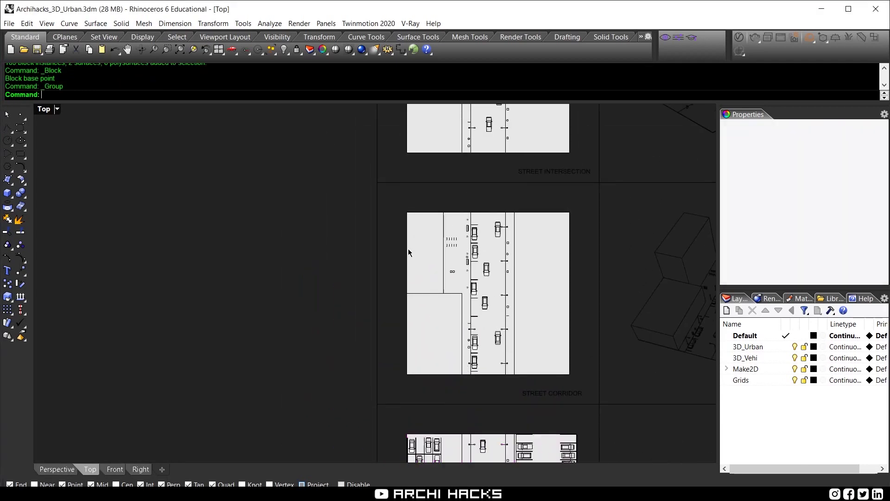
drag(399, 205, 533, 335)
drag(578, 386, 578, 386)
key(ctrl+g)
Select all objects of the street intersection layout and group them.
right_drag(513, 189, 529, 403)
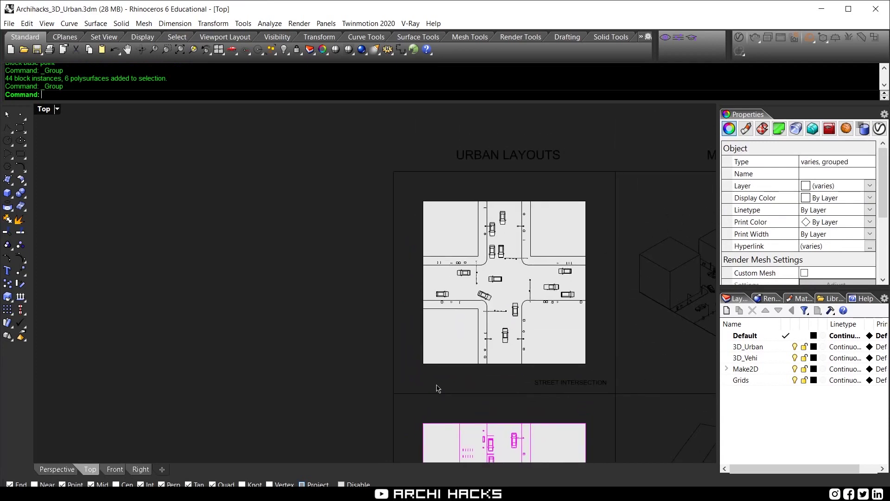
drag(412, 372, 592, 197)
key(ctrl+g)
Copy the three grouped urban layouts and paste them into the untitled building model.
scroll(550, 262, down, 8)
right_drag(548, 264, 534, 158)
shift+click(524, 266)
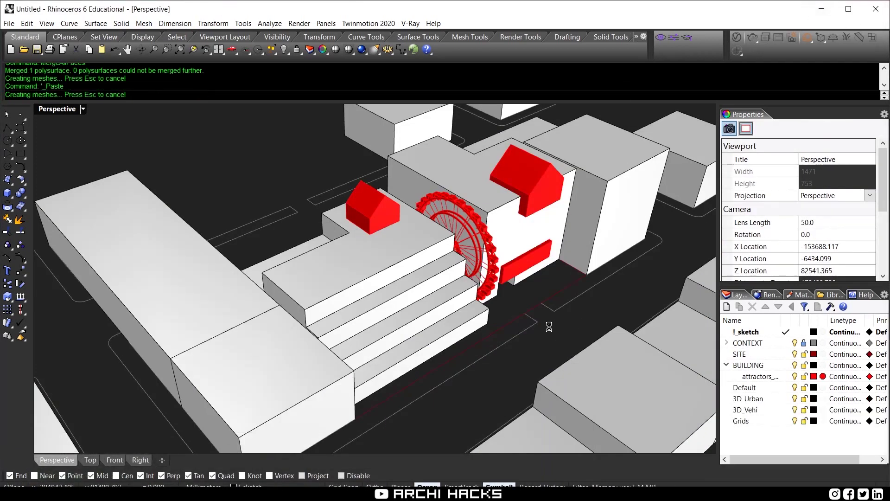
Move the three pasted layouts together clear of the site and its surrounding buildings.
scroll(489, 363, down, 5)
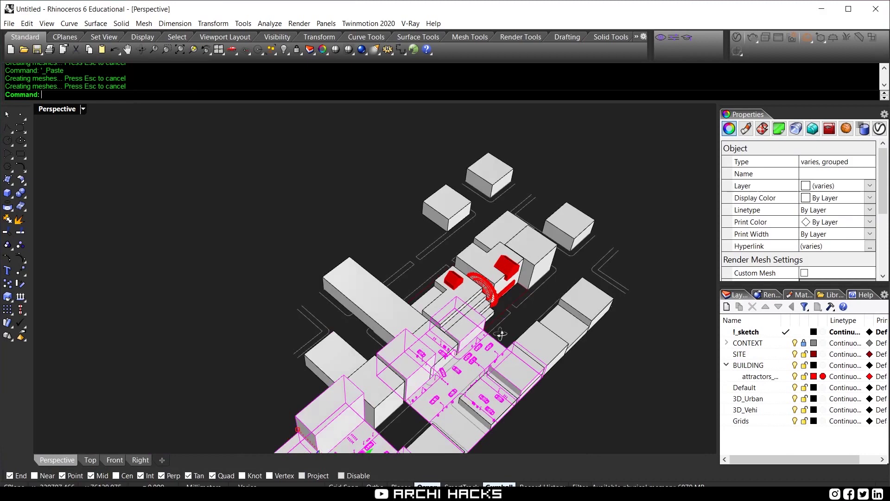
scroll(489, 363, down, 6)
shift+right_drag(489, 363, 459, 255)
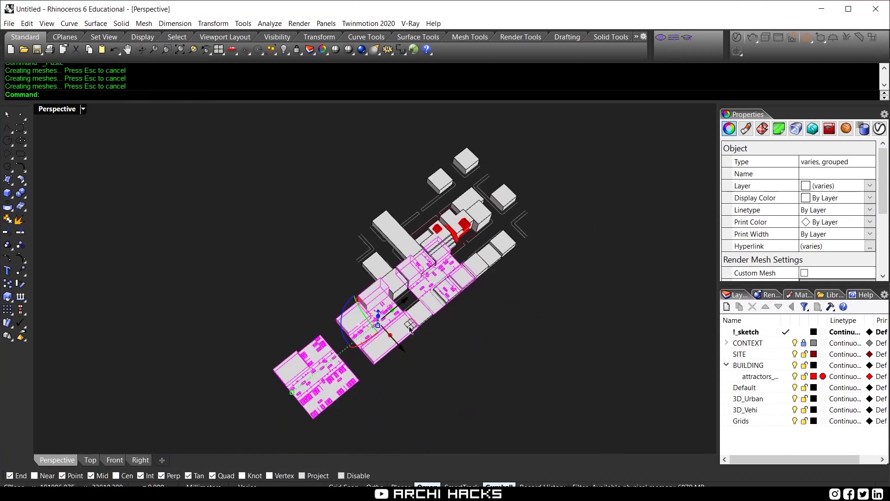
drag(447, 333, 620, 375)
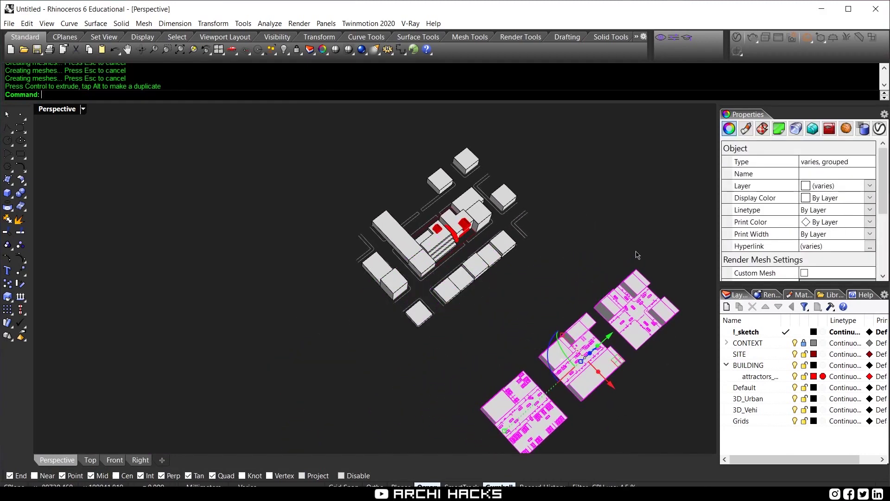
click(639, 255)
Move the street corridor layout to the opposite side of the site, beside the end of the context blocks.
scroll(582, 386, up, 2)
click(581, 385)
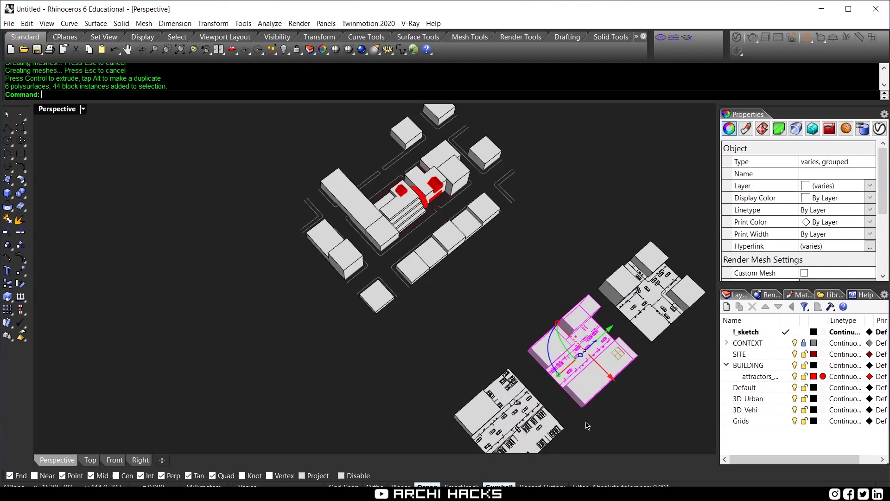
text(M)
key(Return)
scroll(325, 208, up, 3)
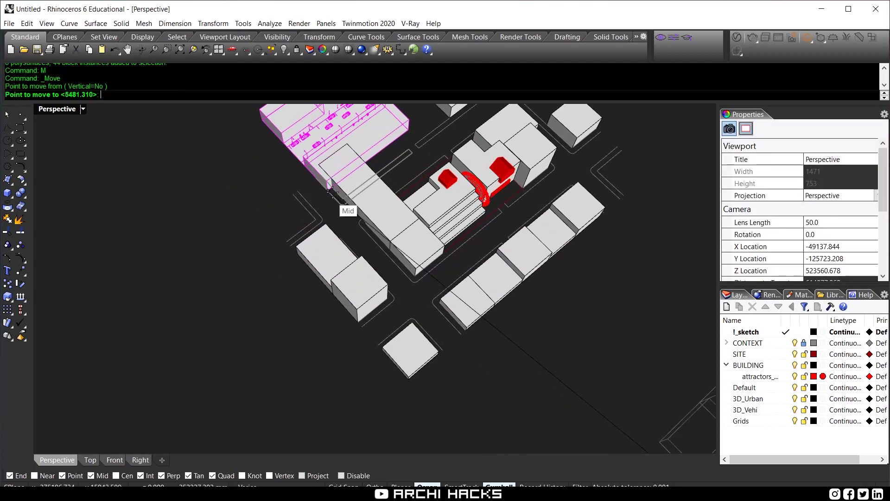
click(213, 268)
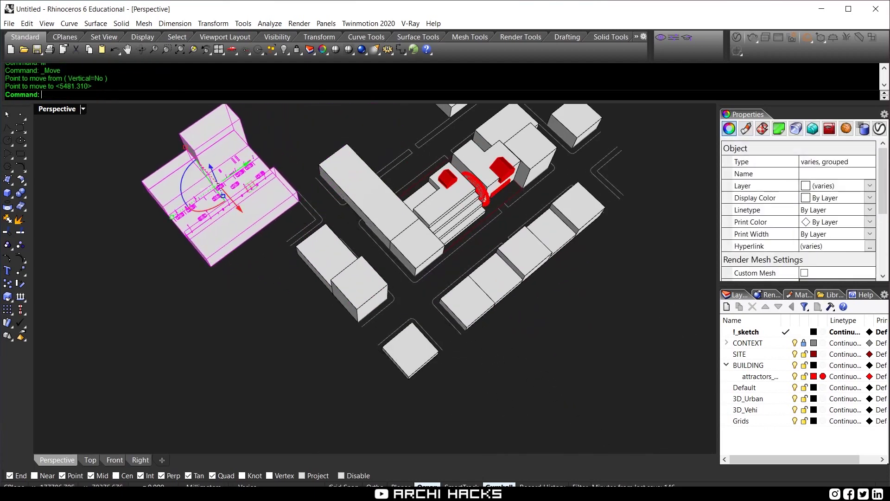
Turn on projected snapping and move the street corridor layout by its corner onto the corner of the long context block.
click(315, 476)
scroll(231, 304, up, 4)
text(M)
key(Return)
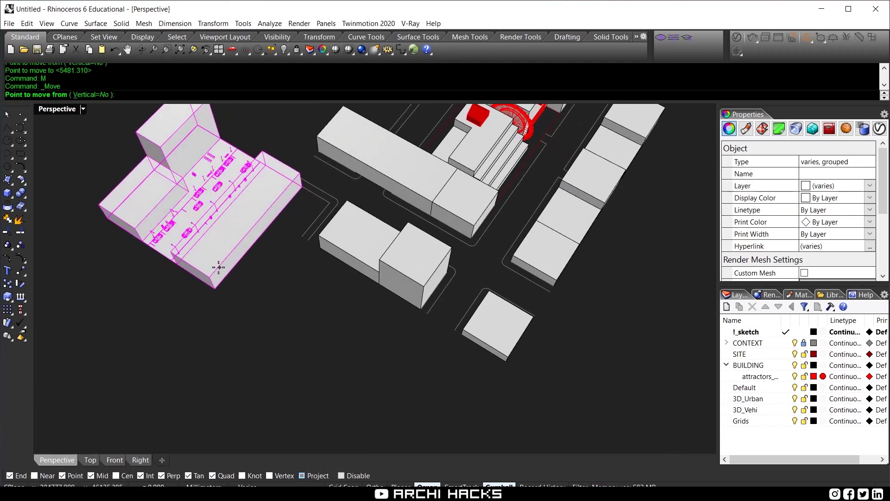
click(212, 277)
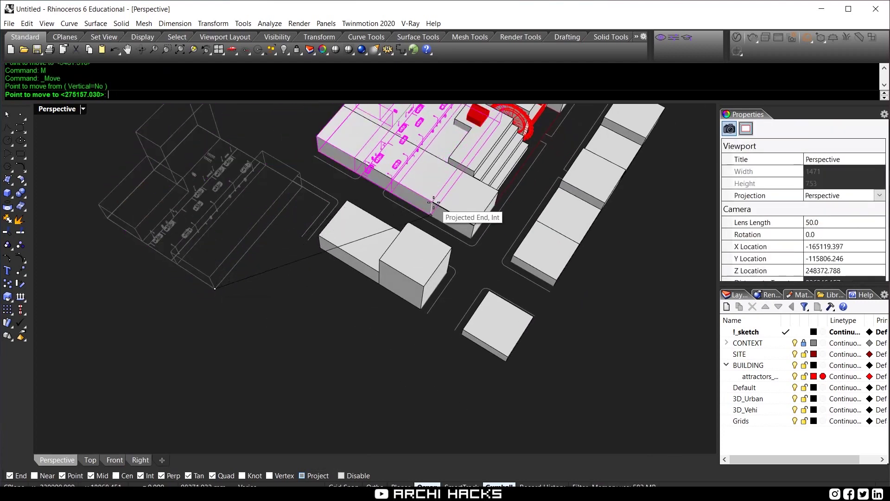
scroll(433, 203, up, 4)
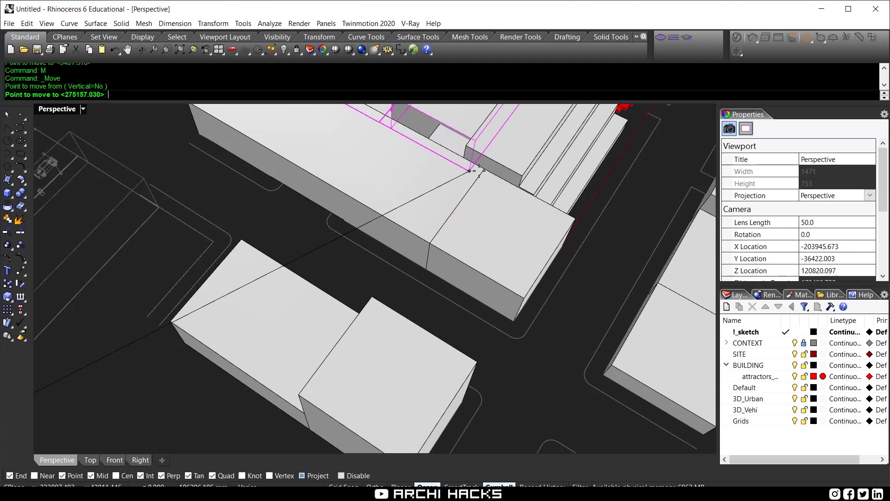
click(489, 170)
Rotate the street corridor layout 90 degrees about that block corner so it lines up with the street.
text(R)
key(Return)
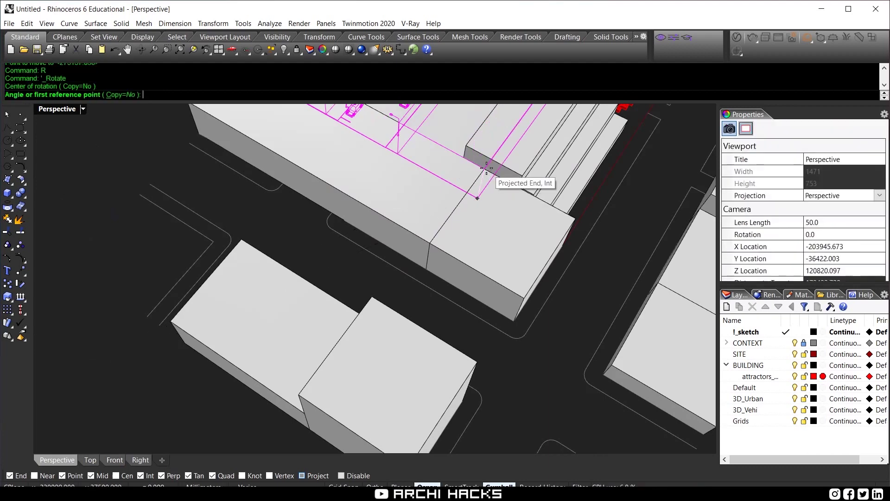
text(90)
key(Return)
scroll(465, 204, down, 4)
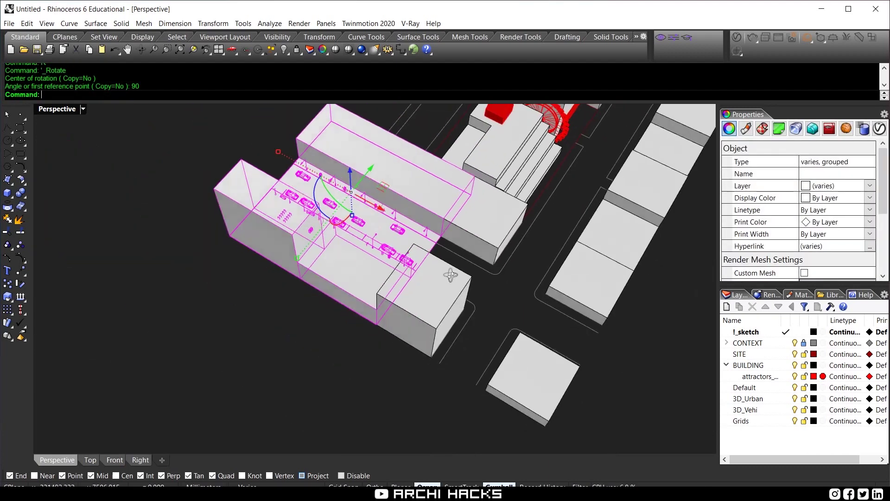
click(496, 315)
right_drag(449, 276, 411, 287)
click(405, 170)
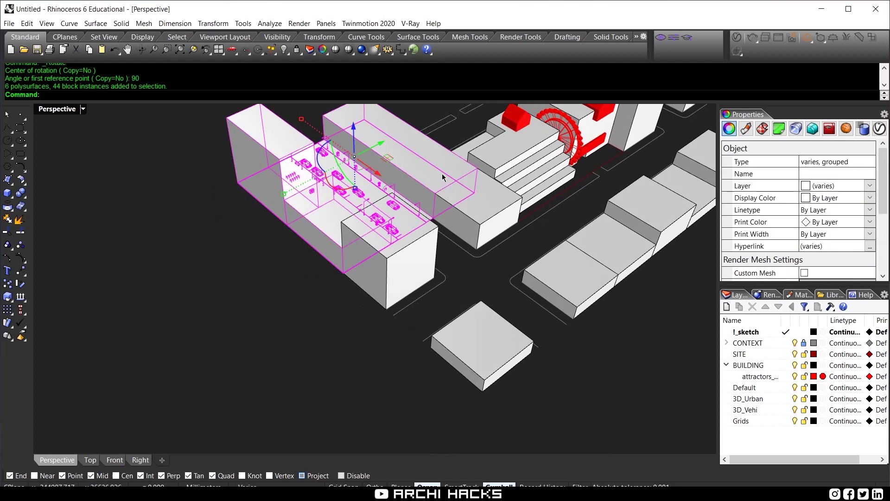
Move the street intersection layout by its corner onto the crossing between the corner block and the surrounding context blocks.
click(636, 378)
scroll(497, 357, down, 5)
shift+right_drag(594, 382, 408, 292)
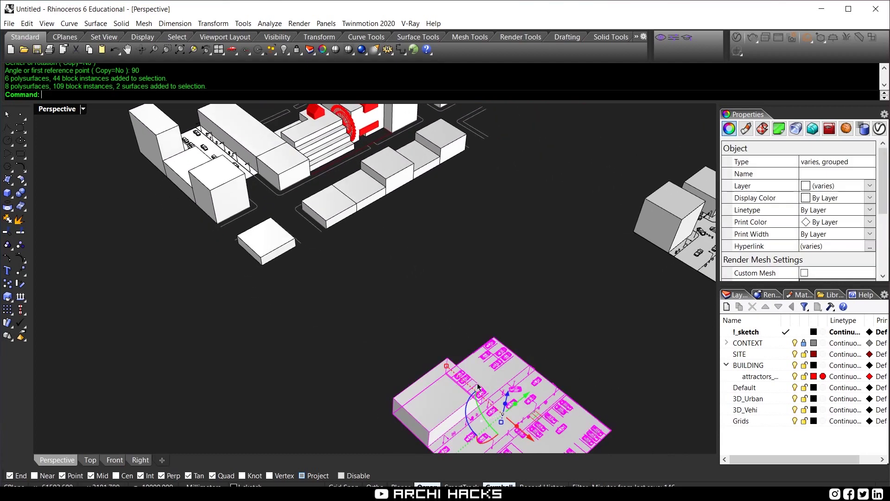
scroll(478, 387, down, 2)
click(639, 276)
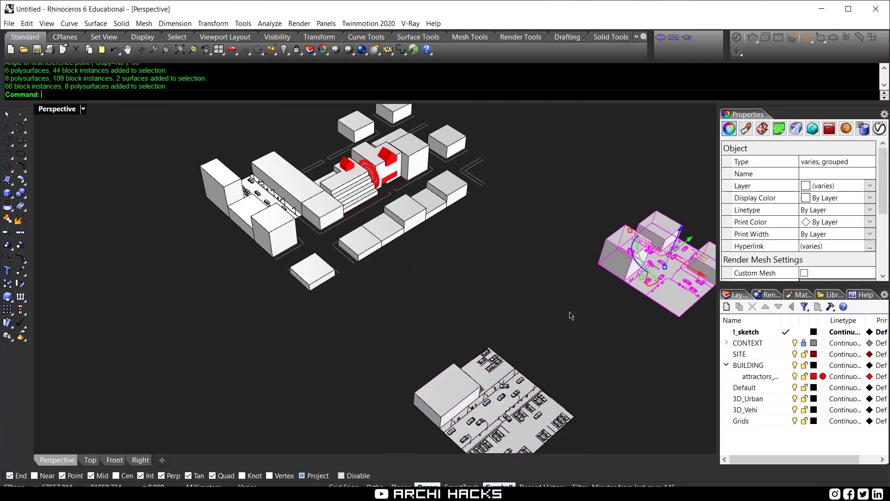
text(M)
key(Return)
click(606, 238)
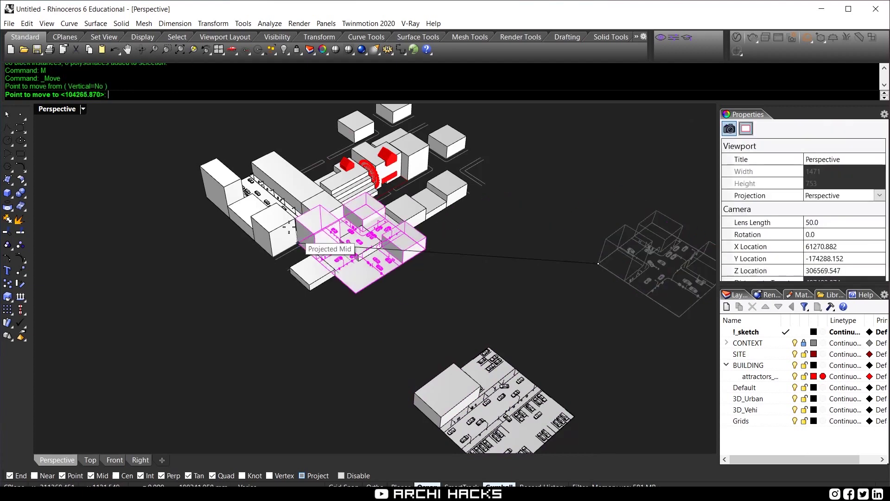
click(327, 232)
scroll(327, 231, up, 6)
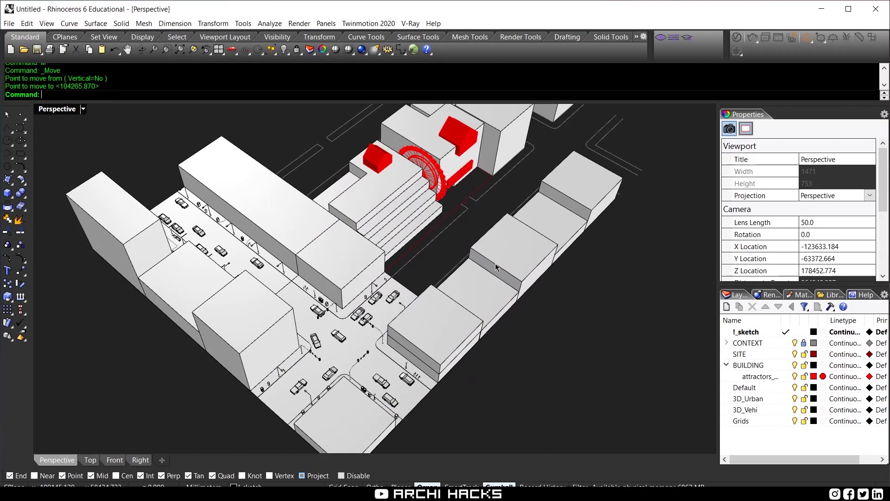
Move the parking lot layout by its corner to the context block at the far end of the site.
scroll(507, 260, down, 5)
click(462, 370)
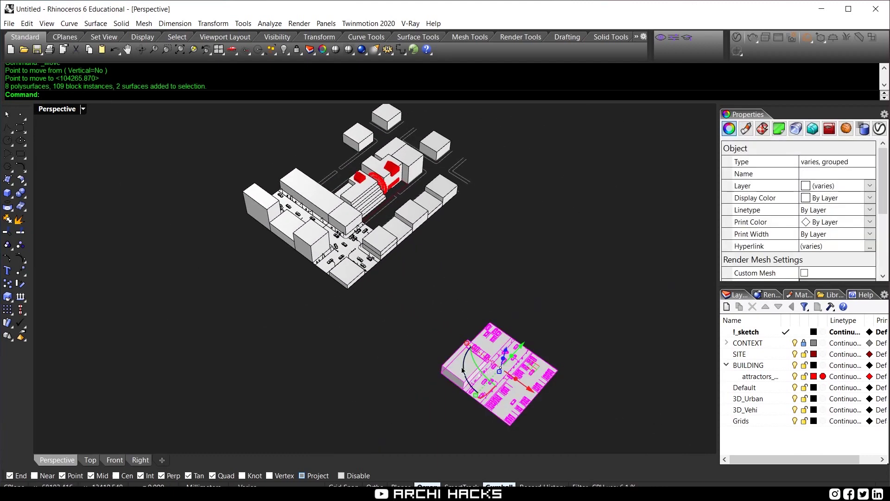
scroll(423, 321, up, 2)
text(M)
key(Return)
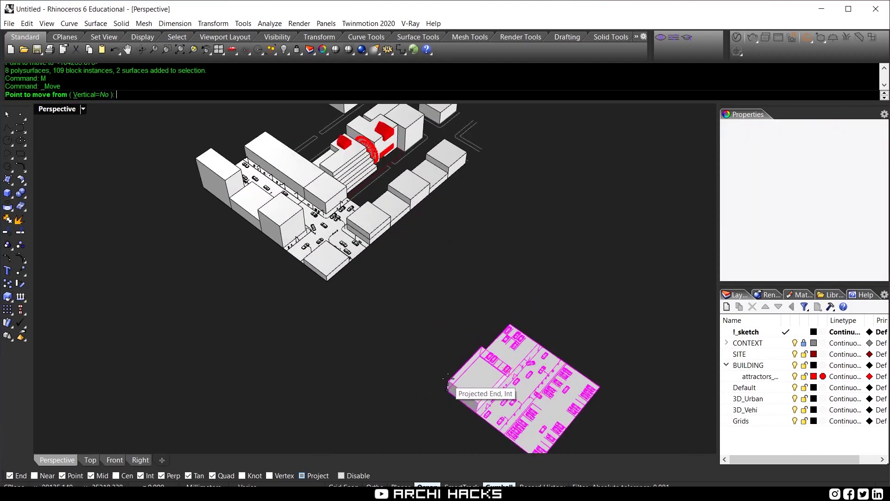
click(447, 389)
scroll(462, 167, up, 5)
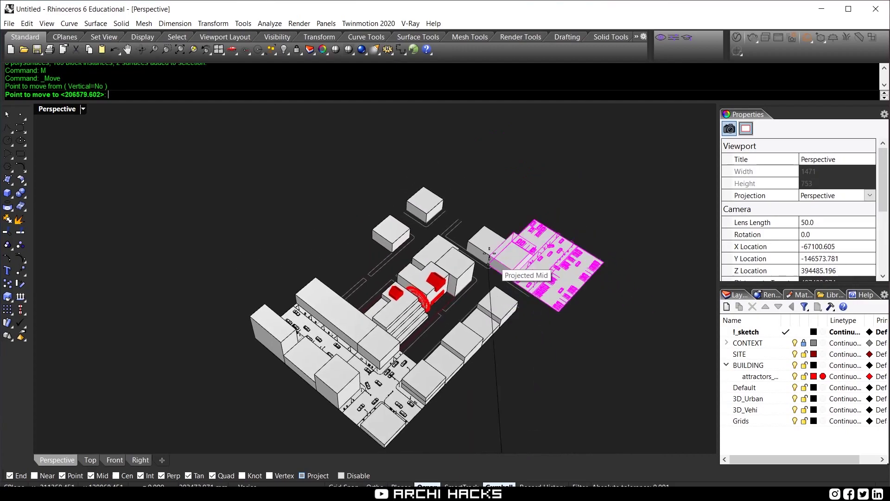
right_drag(503, 431, 482, 353)
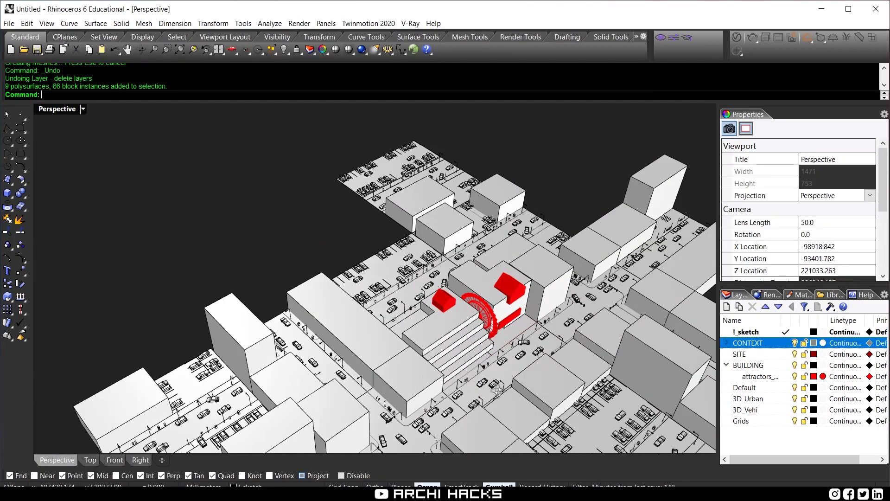
Set the Perspective viewport's projection to Parallel and frame the building with the red attractor volumes.
scroll(475, 333, up, 5)
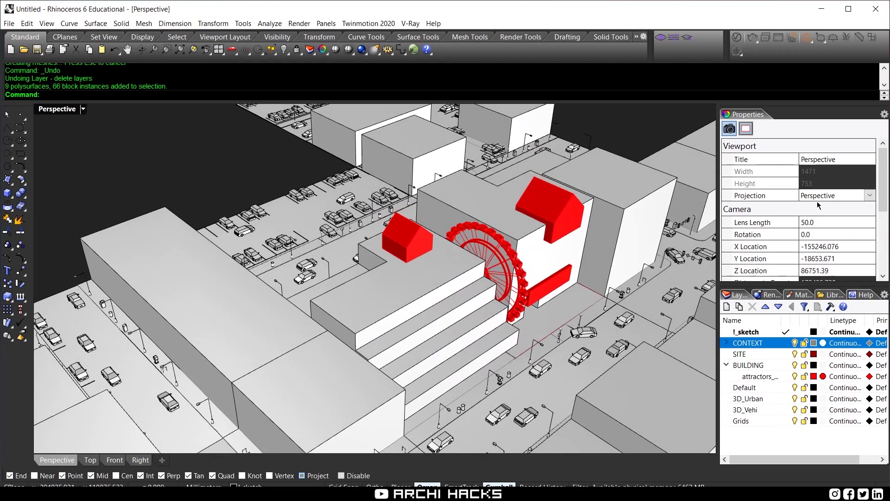
click(824, 197)
click(822, 214)
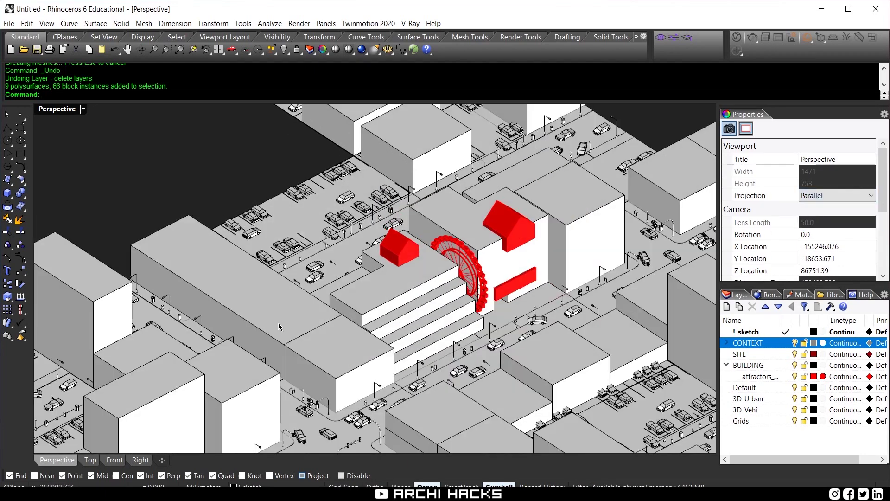
shift+right_drag(535, 388, 507, 366)
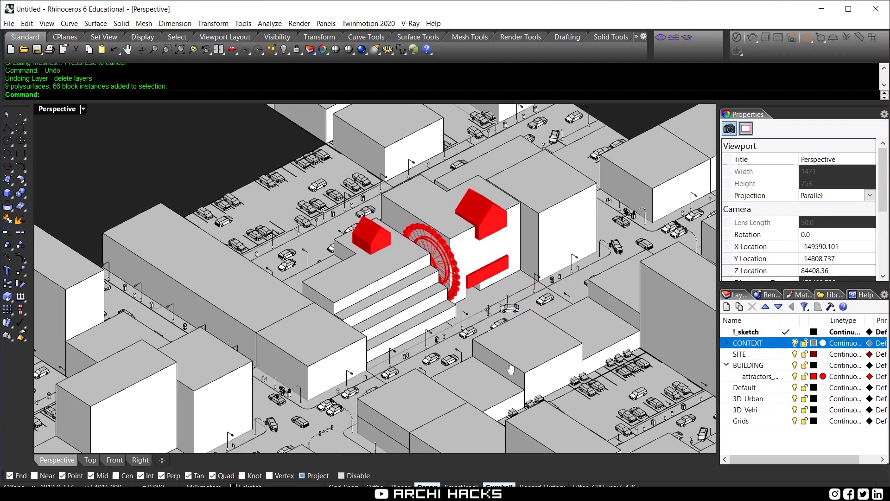
Select the whole model and run Make2D from the Perspective view, maintaining source layers, with scene silhouette, viewport rectangle and grouped output.
key(ctrl+a)
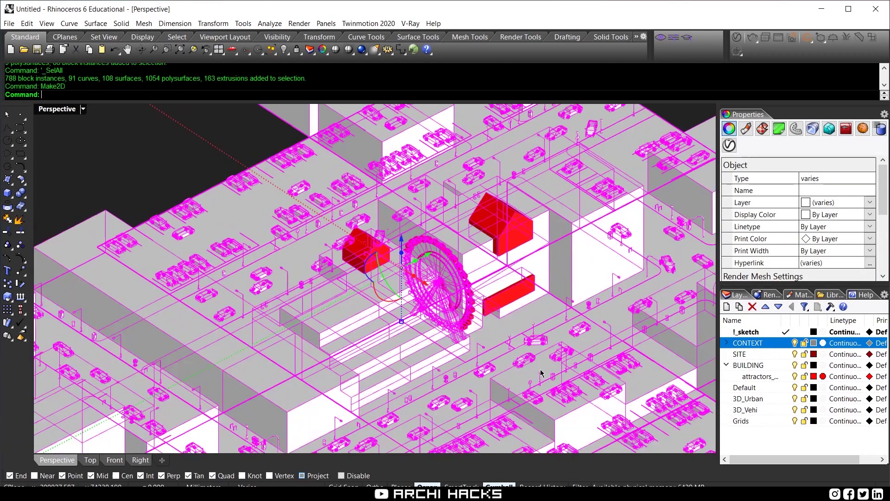
right_drag(541, 373, 519, 364)
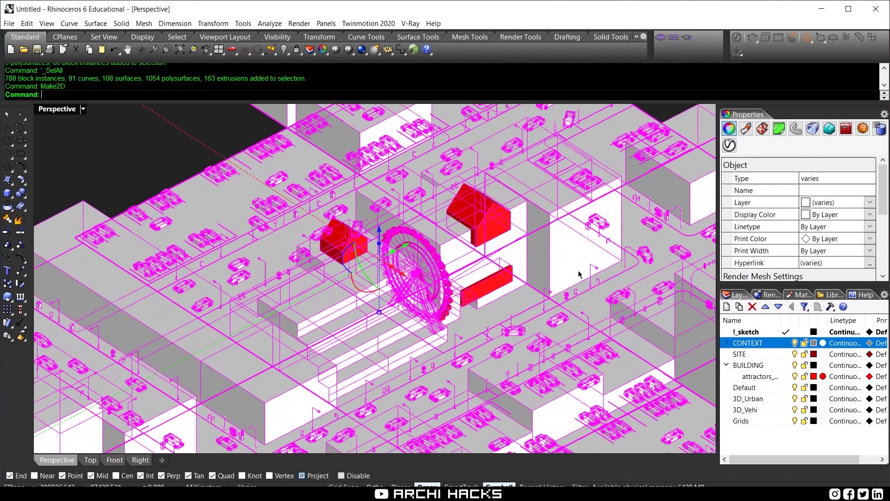
scroll(404, 327, up, 3)
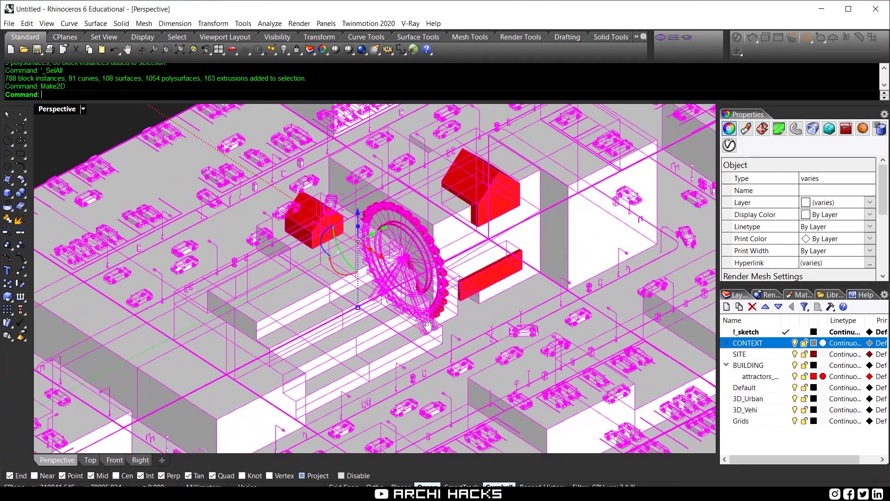
right_drag(431, 330, 434, 331)
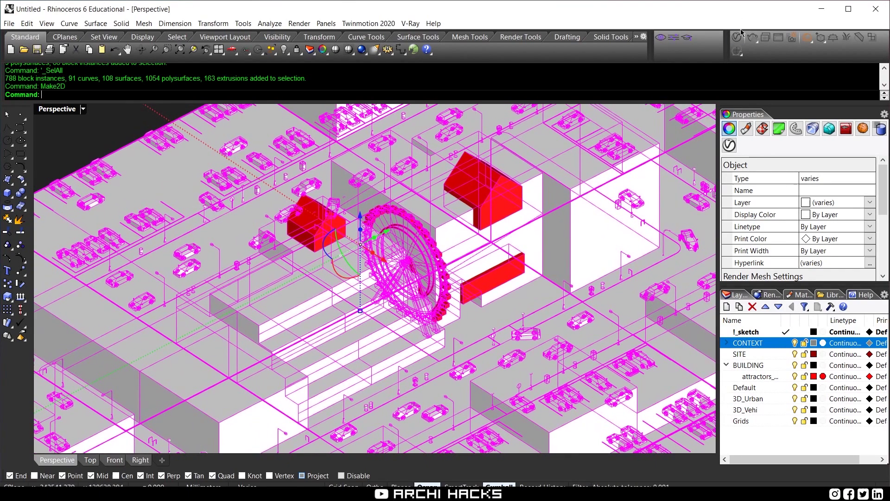
text(Make2D)
key(Return)
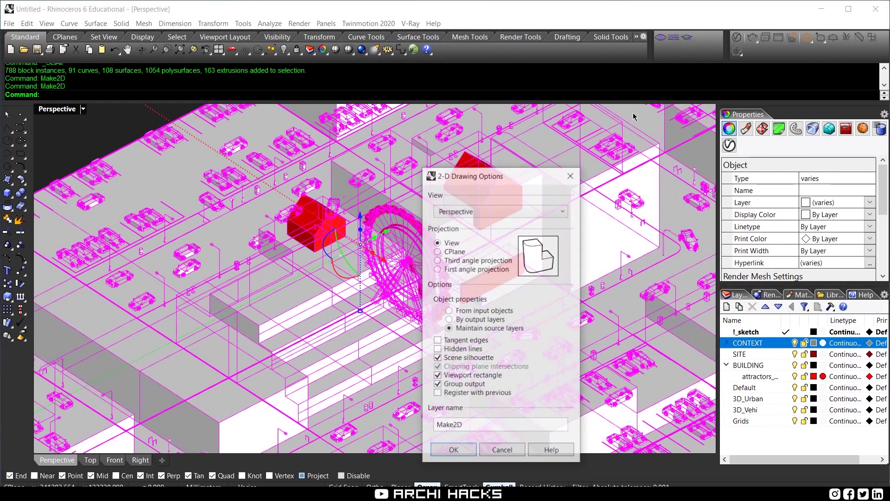
click(443, 452)
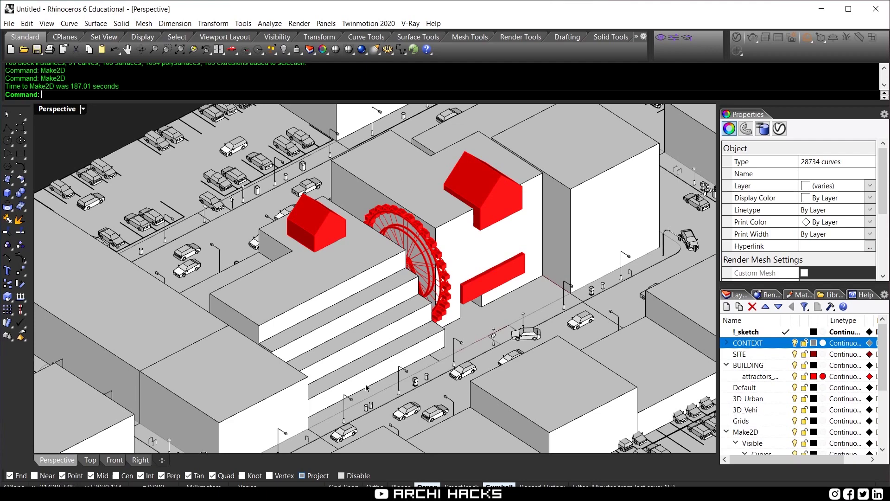
Maximize the Top viewport and bring the generated 2D line drawing into view beside the plan.
mouse_move(366, 388)
shift+right_down()
mouse_move(375, 379)
mouse_move(368, 377)
shift+right_up()
key(ctrl+m)
right_drag(257, 253, 272, 249)
key(ctrl+m)
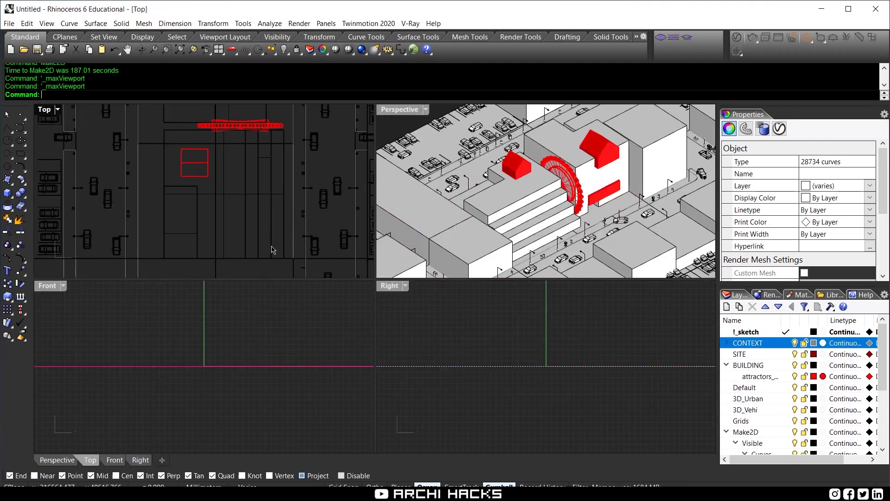
key(ctrl+m)
scroll(328, 310, down, 5)
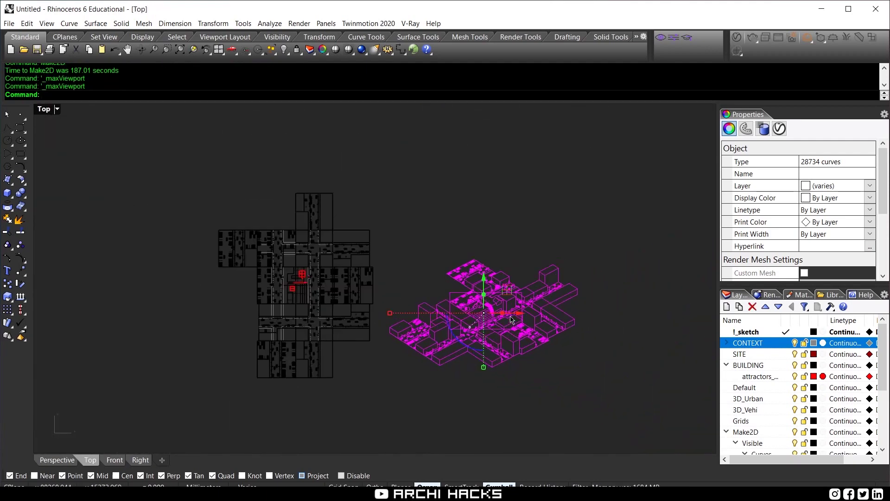
Examine the generated axonometric line drawing up close and the Make2D layers it is sorted into.
scroll(511, 319, up, 10)
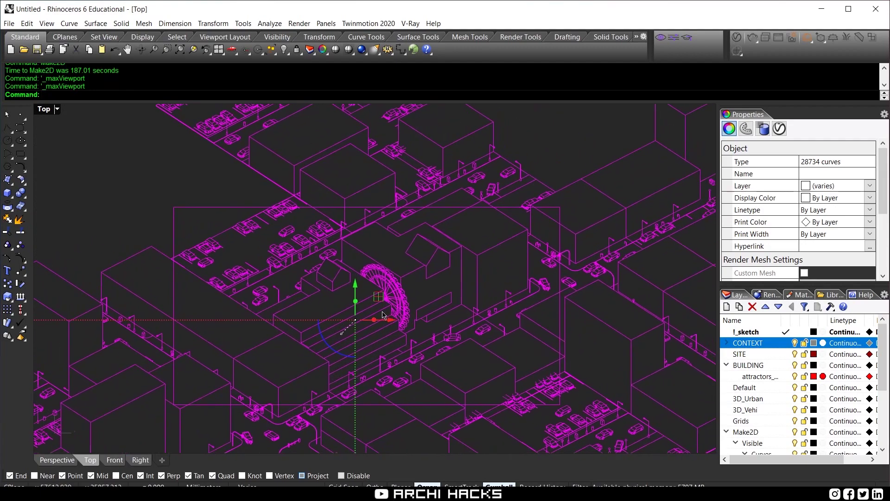
scroll(383, 316, down, 5)
drag(397, 283, 506, 292)
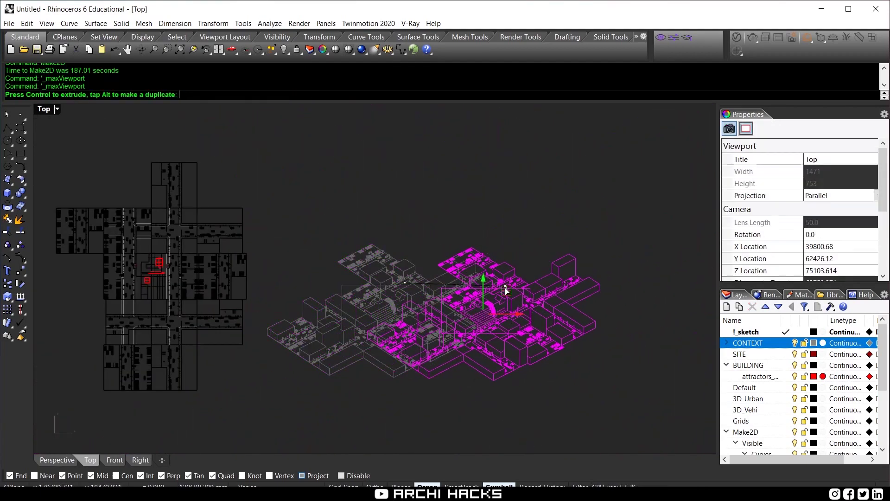
key(Escape)
scroll(801, 400, down, 3)
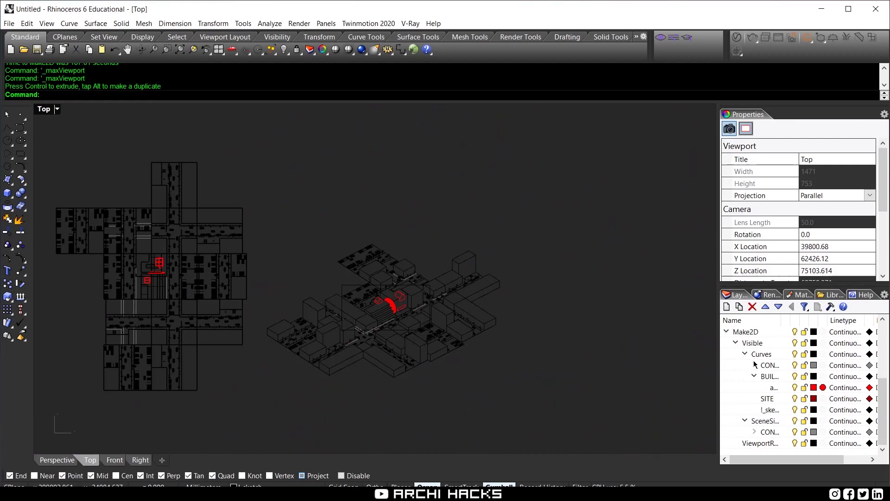
scroll(385, 316, up, 8)
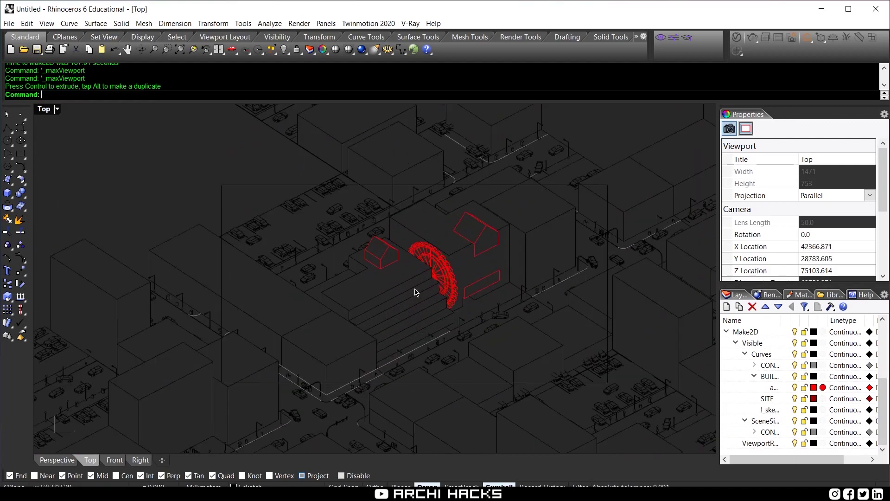
right_drag(415, 290, 398, 349)
Set the Top viewport's display mode to Modeling.
key(ctrl+alt+m)
scroll(405, 331, down, 2)
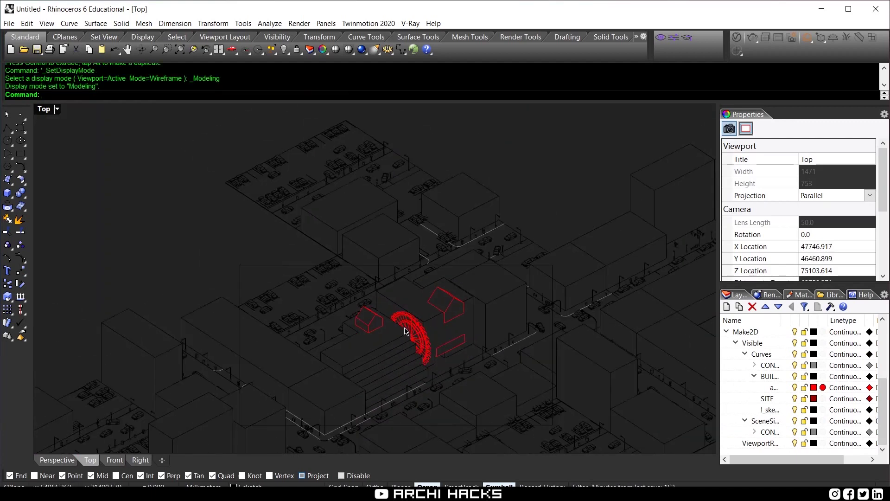
scroll(405, 330, down, 3)
scroll(403, 328, down, 4)
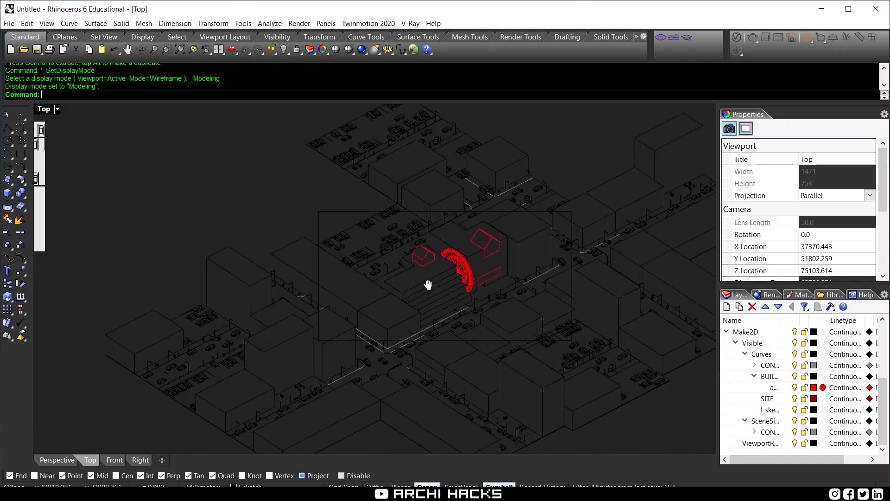
Select all curves of the axonometric line drawing and export them as an Illustrator file named axo.
drag(642, 143, 248, 397)
text(Export)
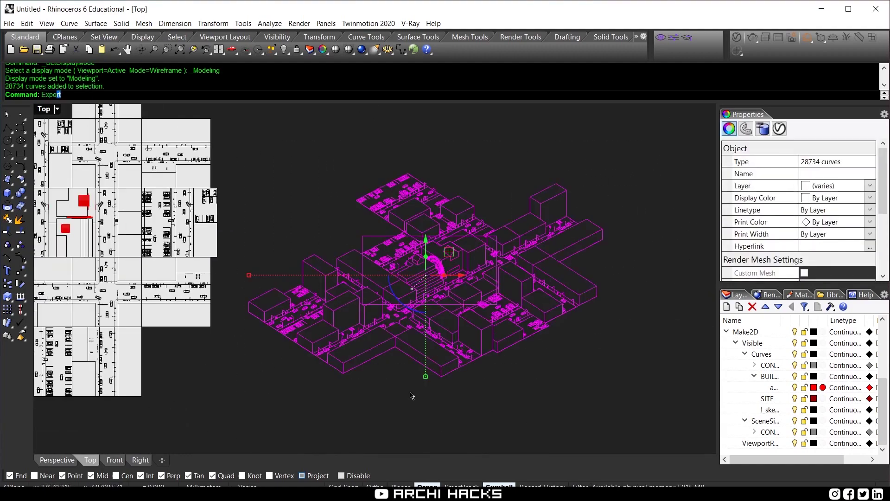
key(Return)
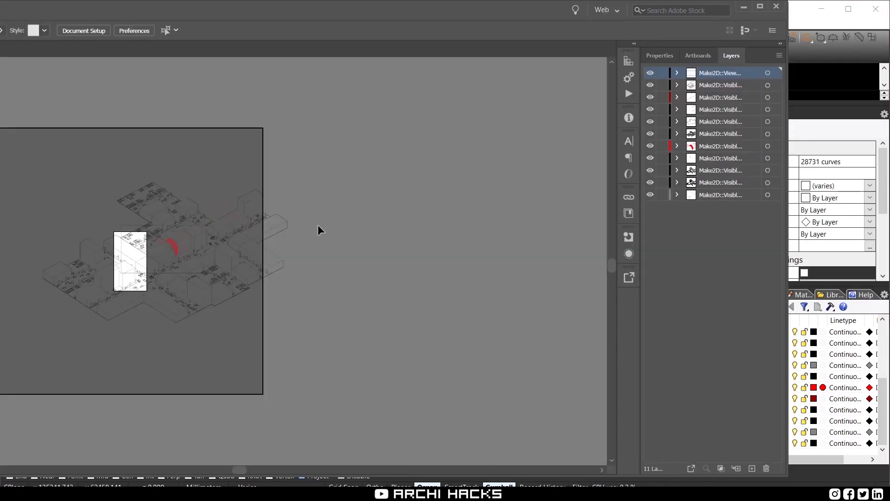
Switch to Illustrator with the exported axo file, fill the screen with its window and fit the artboard in view.
drag(296, 13, 1, 2)
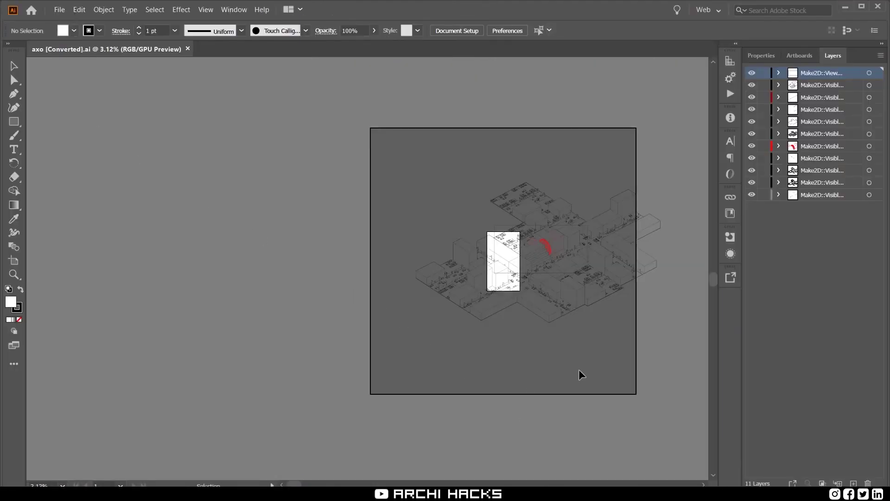
key(ctrl+0)
alt+scroll(325, 266, down, 2)
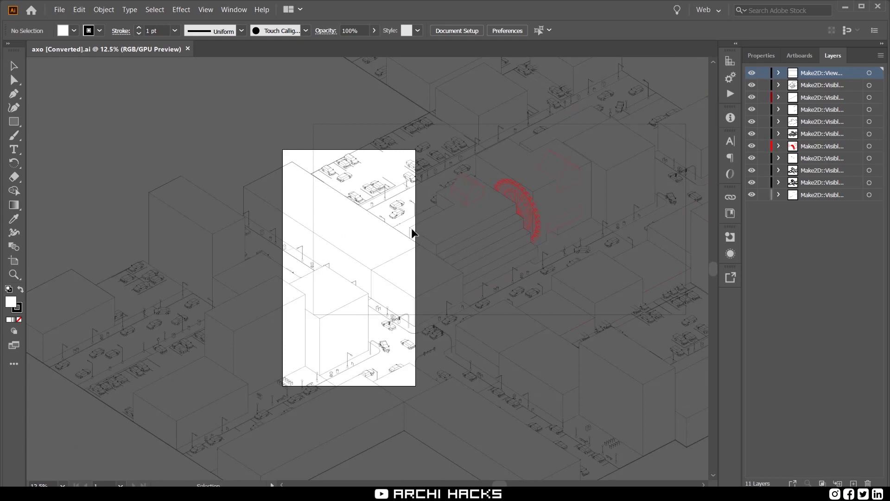
Switch the artboard to landscape orientation, making it 1920 px wide and 1080 px high.
click(799, 55)
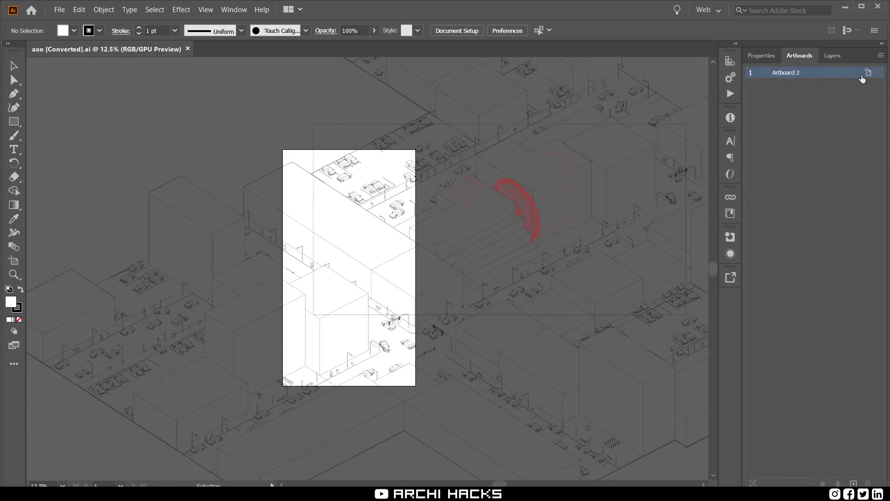
click(867, 73)
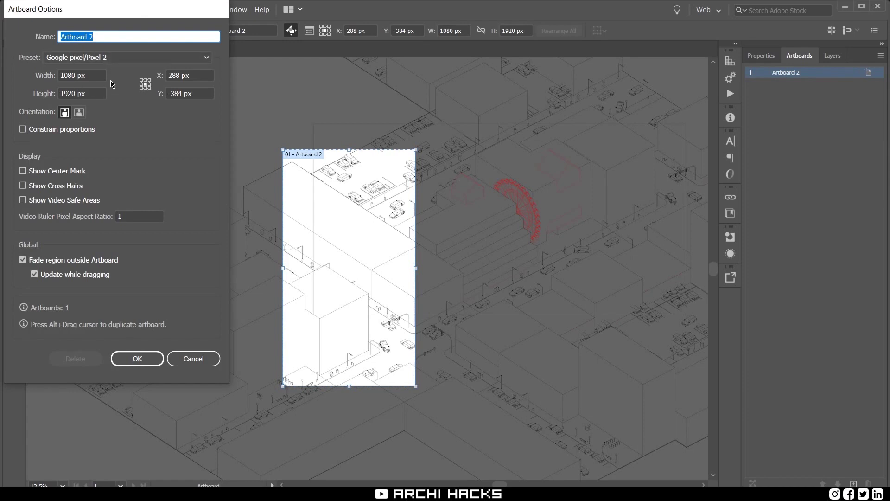
click(87, 76)
triple_click(88, 76)
click(79, 112)
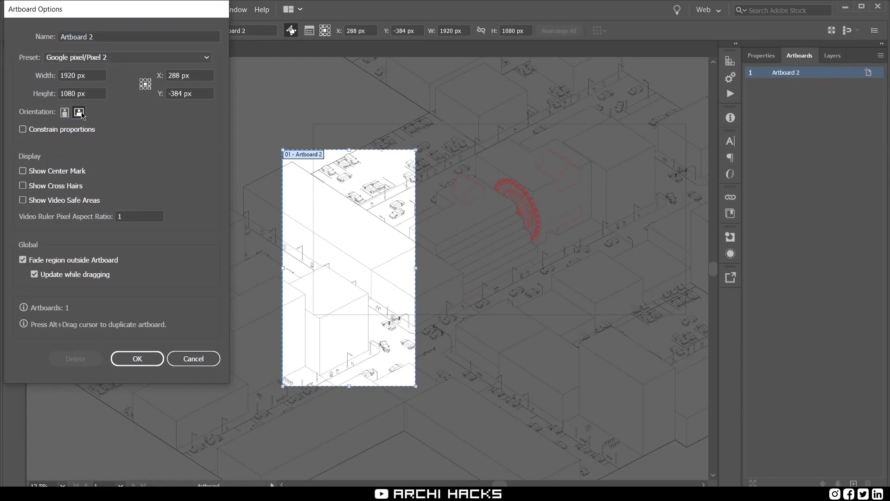
click(148, 359)
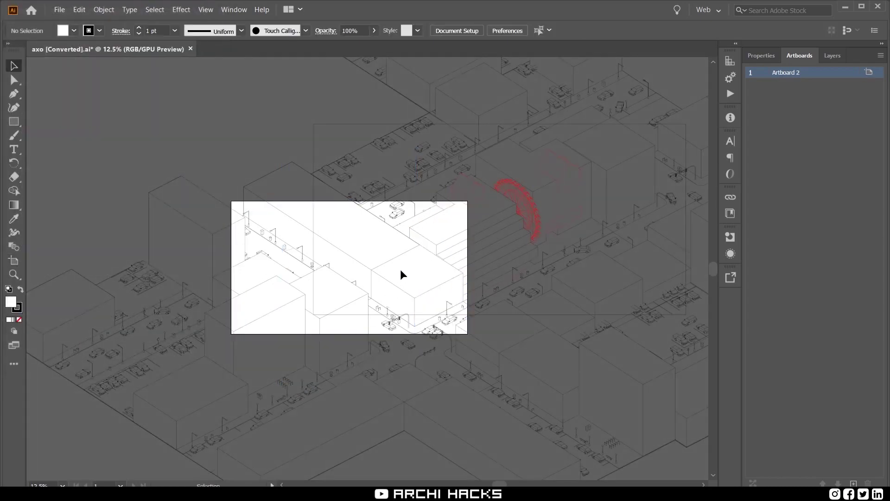
Scale the whole axonometric line drawing uniformly to 50%.
click(363, 265)
right_click(364, 265)
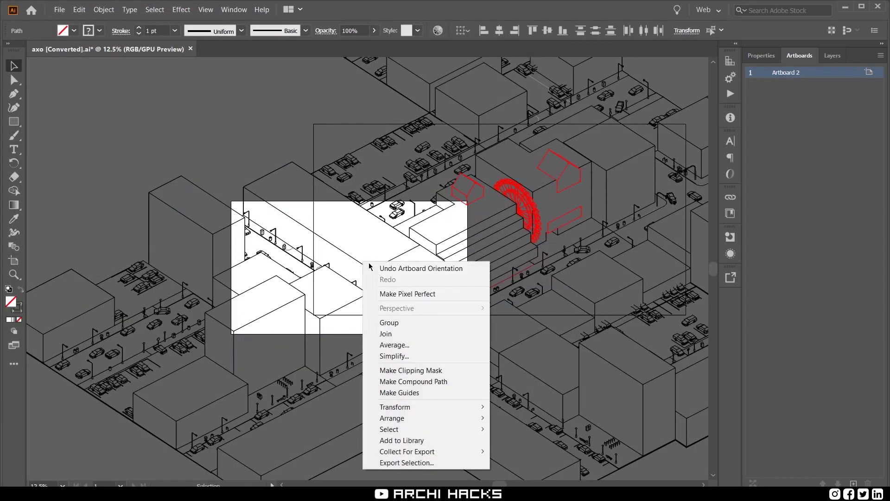
mouse_move(466, 407)
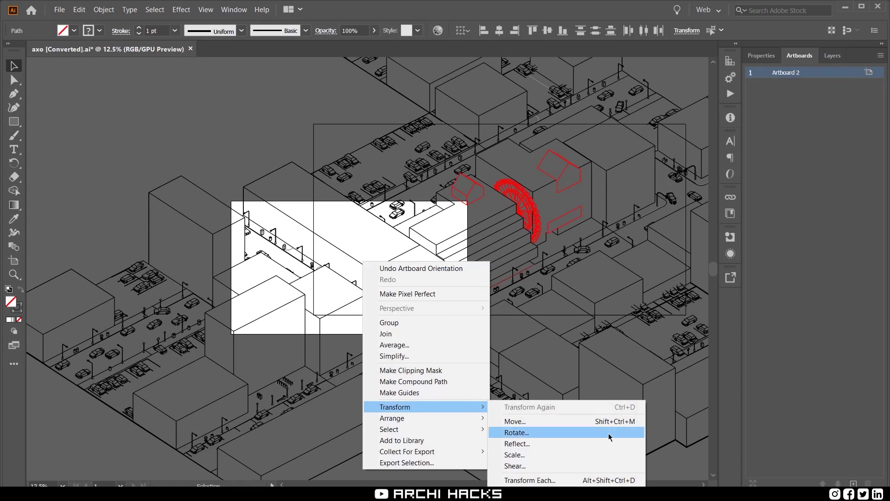
click(548, 455)
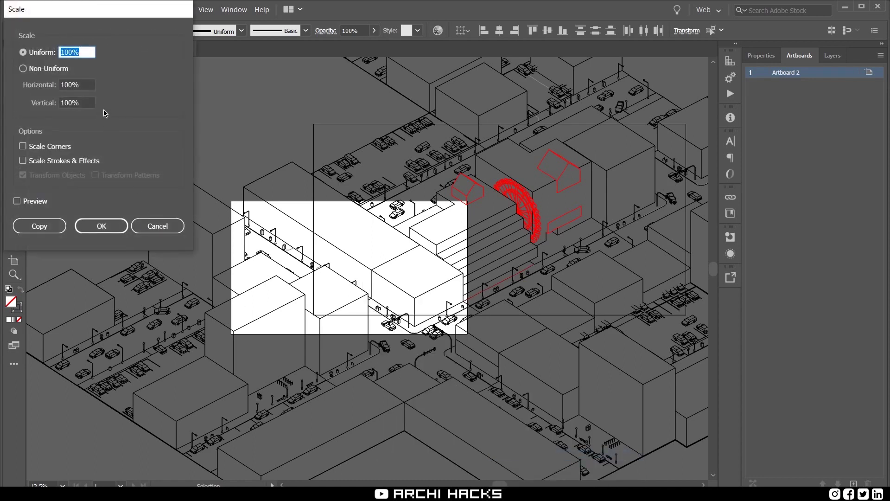
text(30)
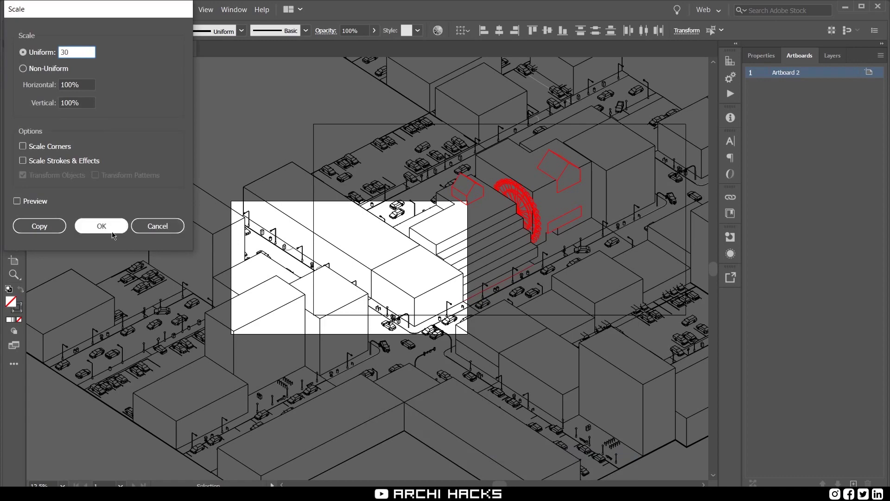
double_click(65, 52)
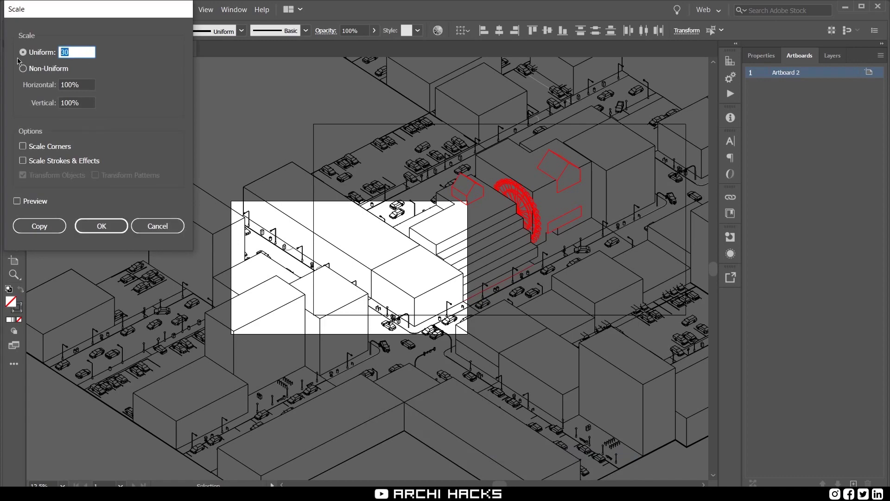
text(50)
click(101, 226)
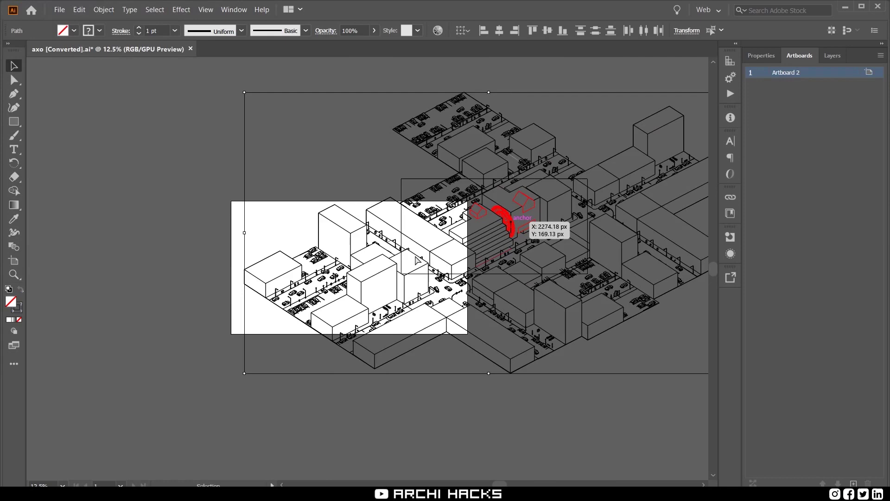
Move the drawing so the Ferris wheel massing sits mid-artboard, and delete the rectangular view frame around it.
drag(513, 225, 364, 264)
click(517, 430)
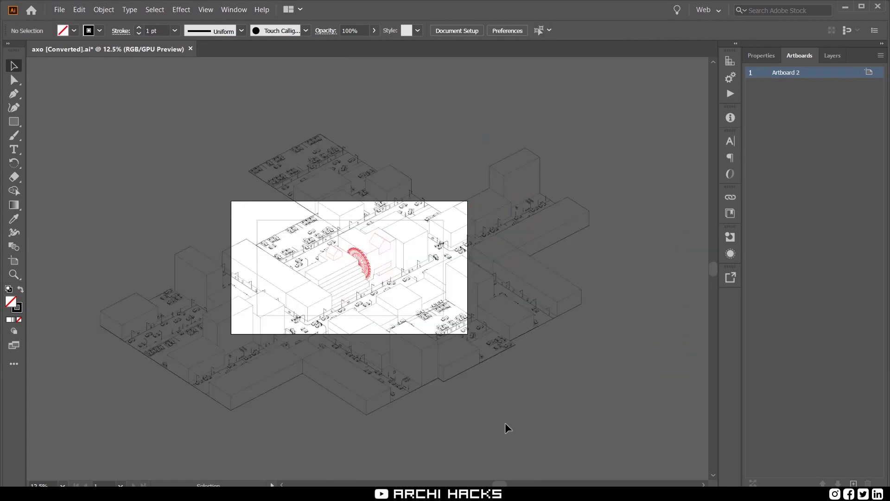
alt+scroll(298, 284, up, 3)
click(471, 348)
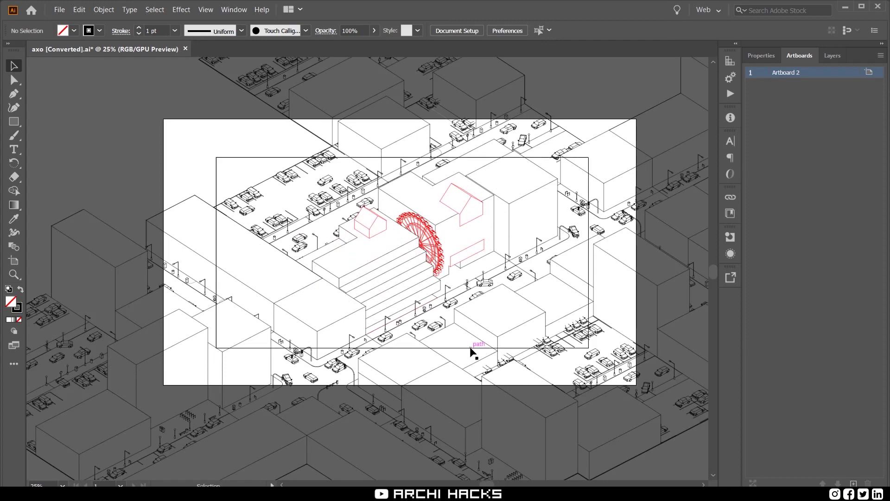
key(Delete)
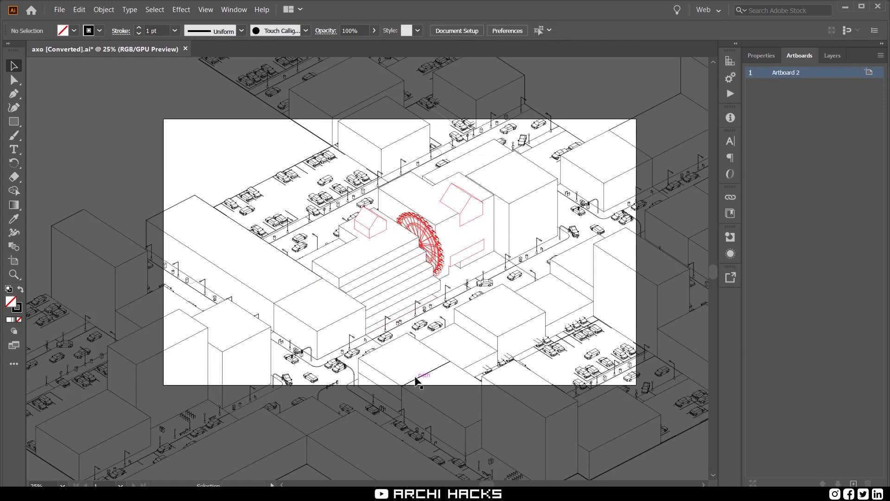
Locate the layer holding the cars from one car's line, and select everything on that layer.
alt+scroll(461, 229, up, 1)
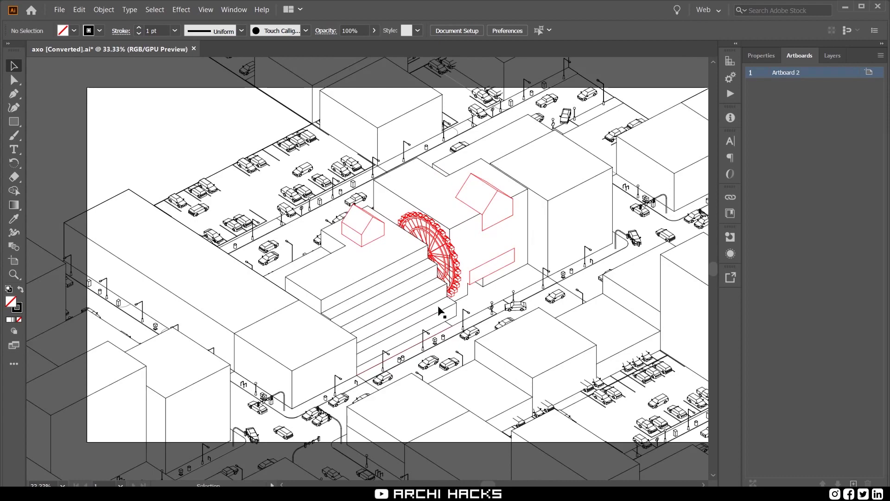
alt+scroll(441, 312, up, 2)
click(414, 349)
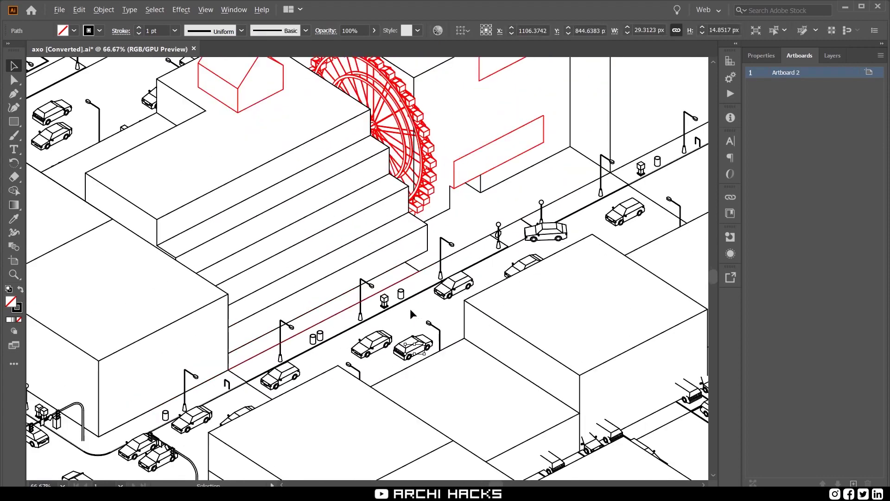
alt+scroll(412, 314, down, 2)
drag(645, 81, 650, 130)
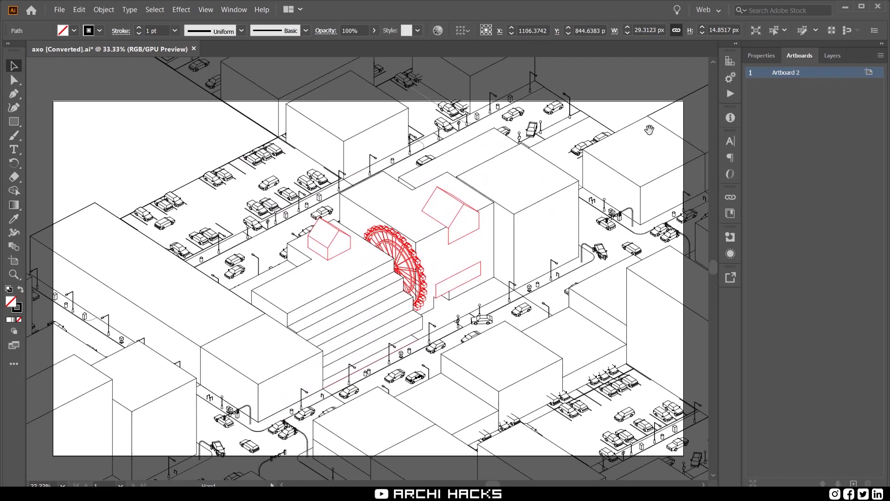
click(761, 56)
click(833, 56)
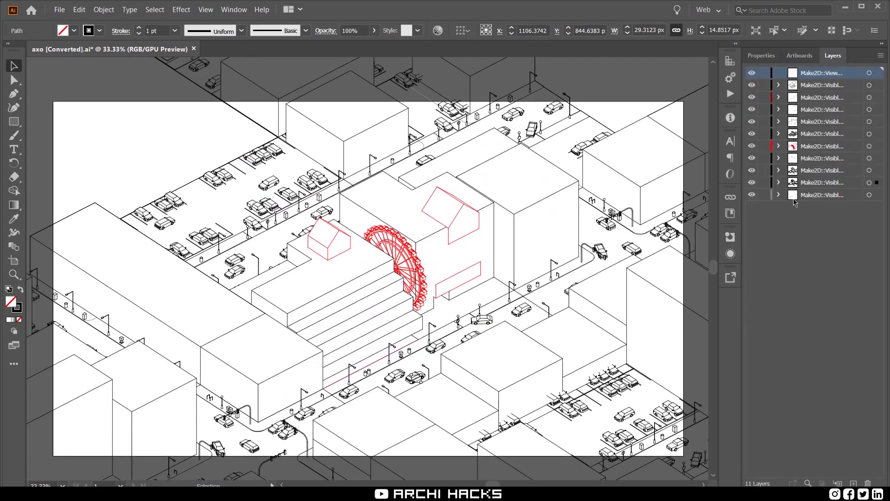
click(828, 184)
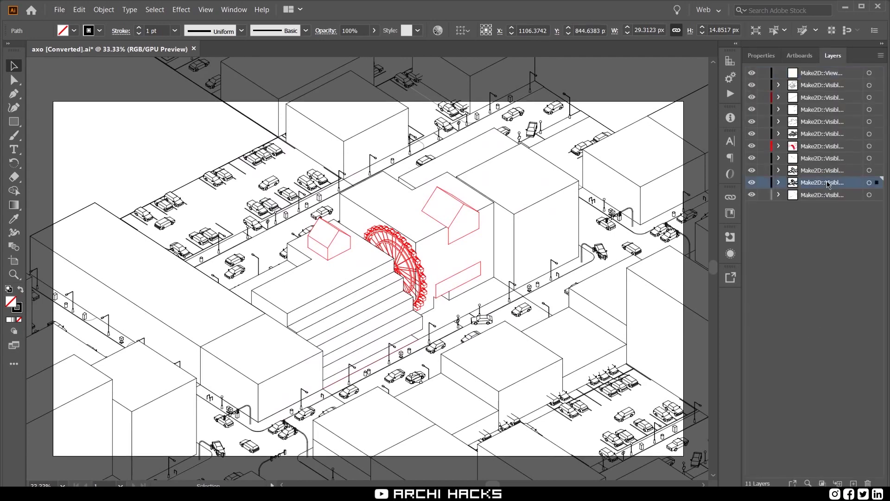
click(879, 183)
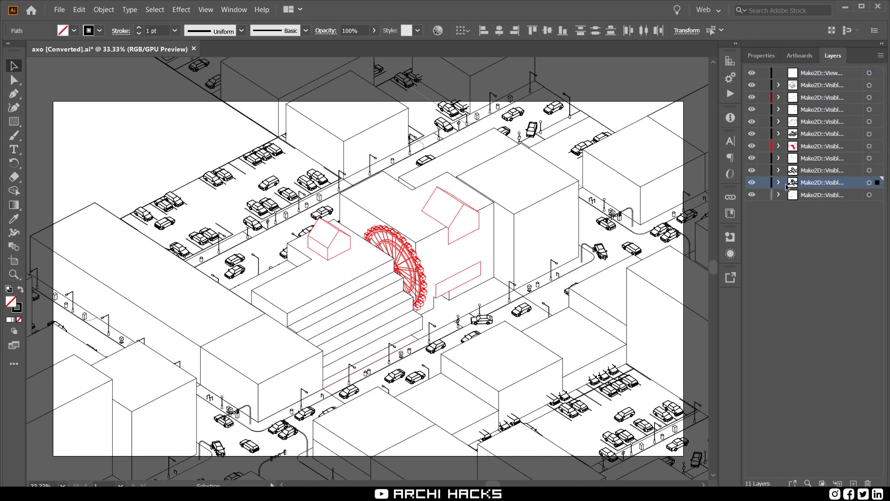
Hide and show the car layer and the street furniture layer above it to check what each contains.
click(752, 183)
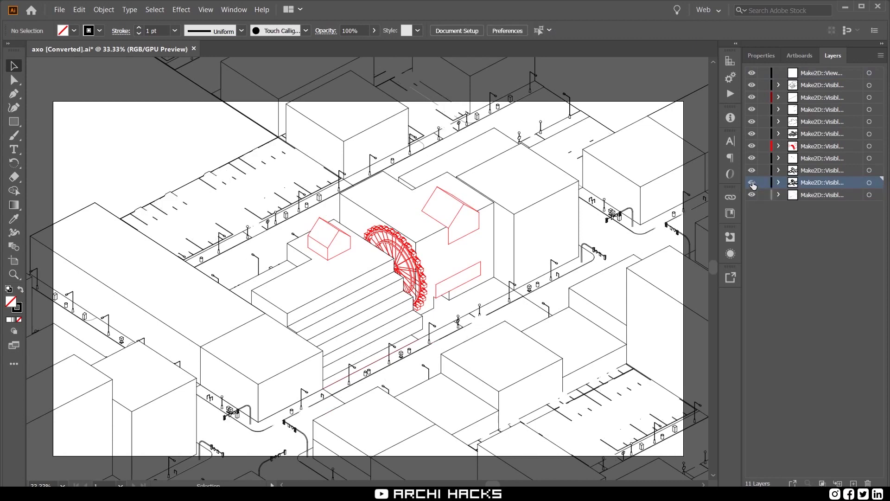
click(752, 183)
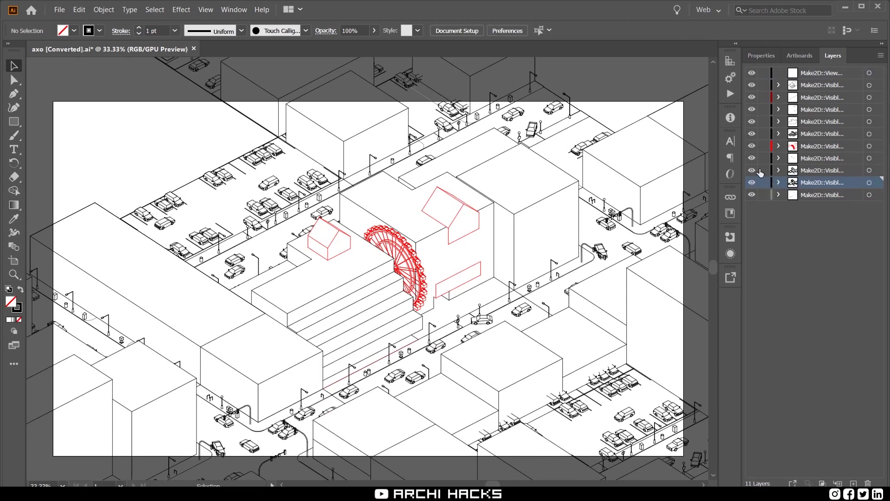
click(754, 172)
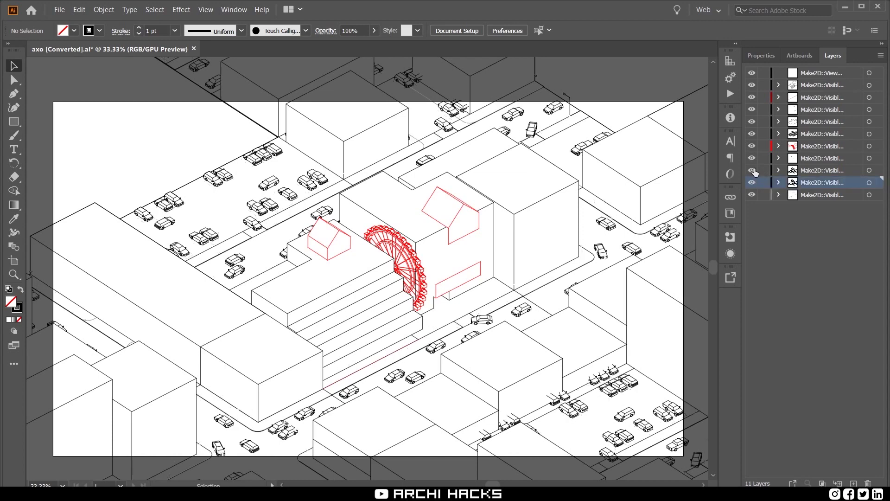
click(754, 172)
click(822, 171)
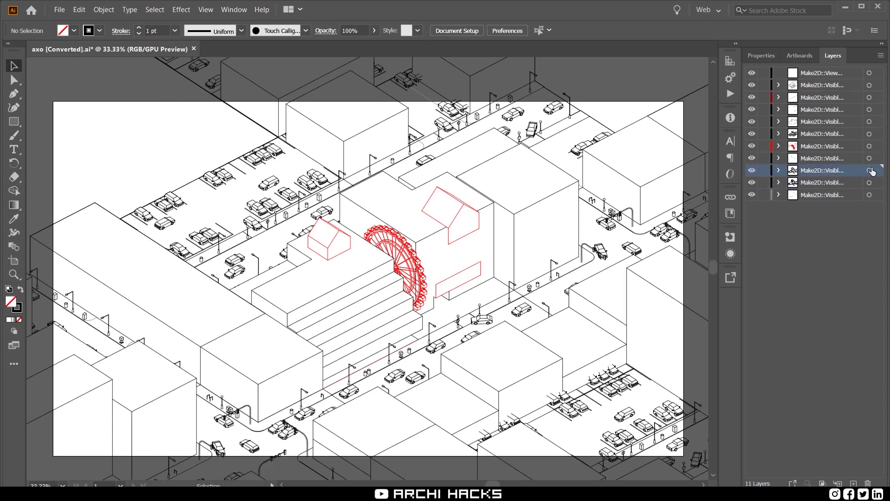
Set the stroke weight of all lines on the car layer to 0.25 pt.
click(824, 184)
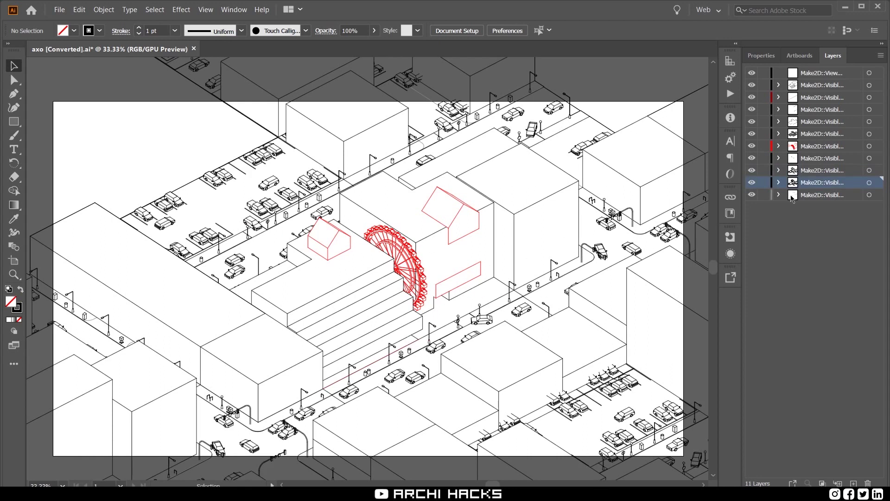
click(878, 183)
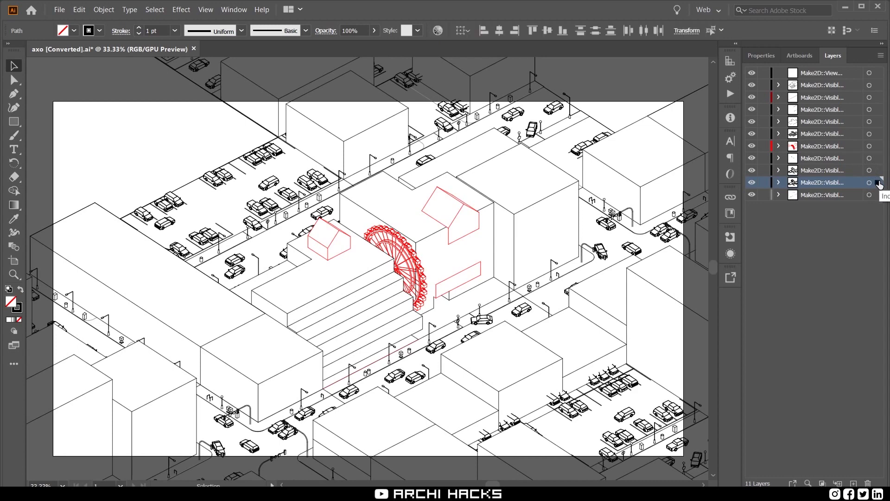
click(174, 30)
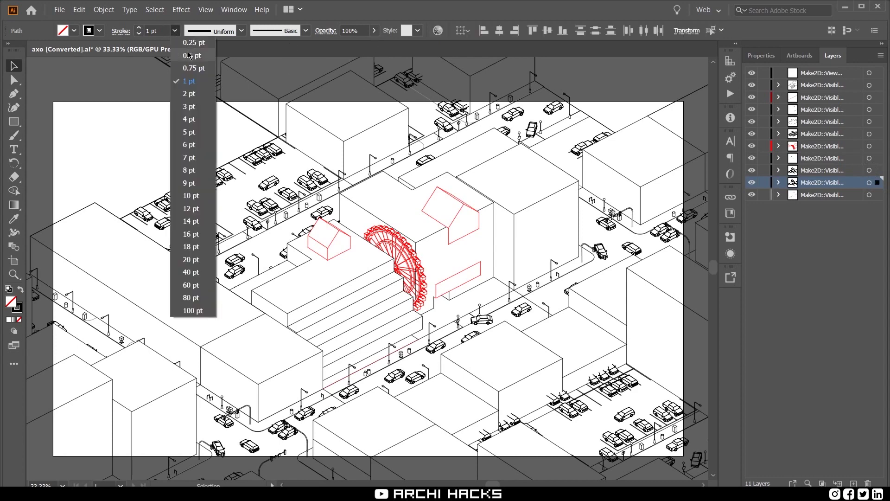
click(191, 43)
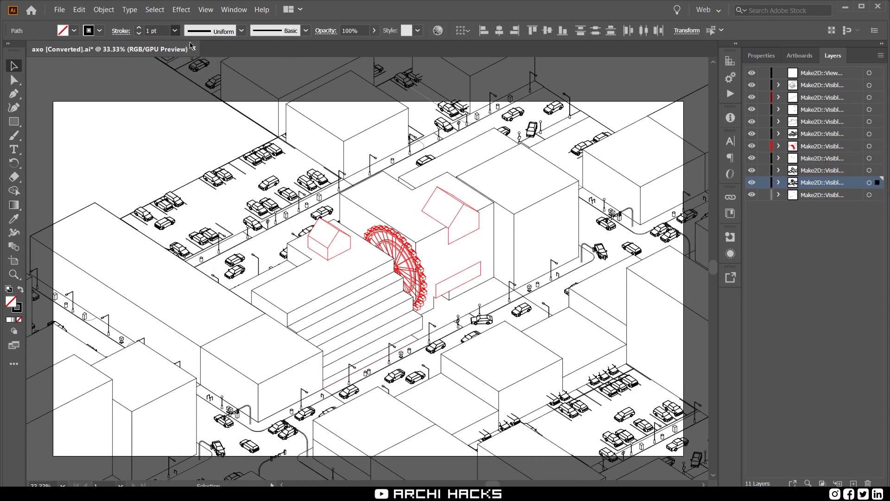
click(522, 190)
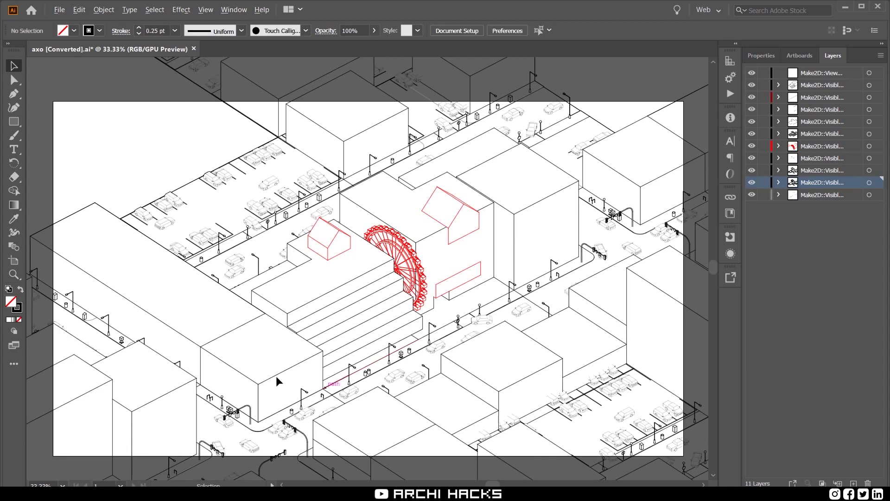
Set the stroke weight of every line in the drawing to 0.25 pt.
alt+scroll(277, 382, up, 1)
alt+scroll(522, 385, up, 3)
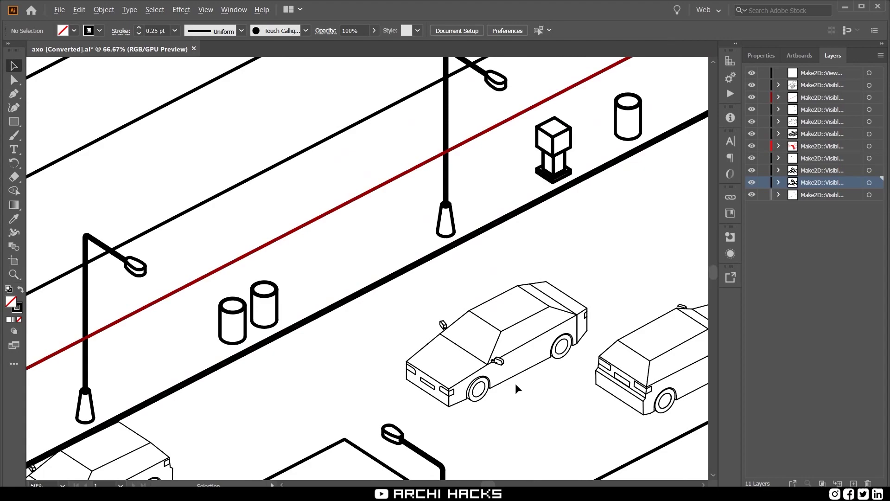
alt+scroll(520, 387, down, 3)
alt+scroll(446, 335, down, 2)
alt+scroll(362, 464, up, 2)
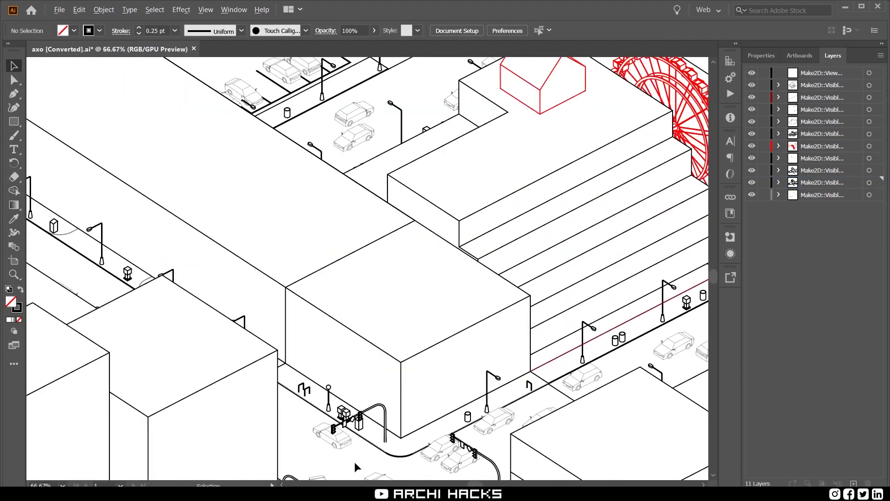
alt+scroll(359, 367, down, 1)
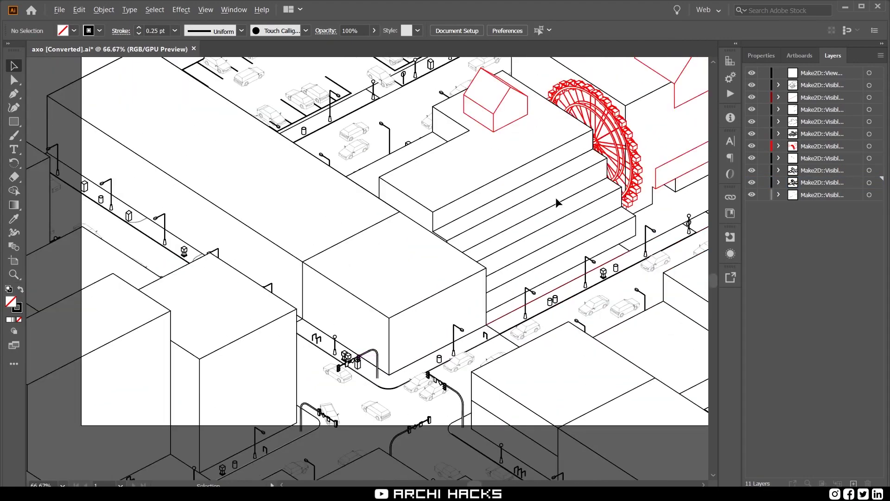
drag(558, 199, 454, 280)
key(ctrl+a)
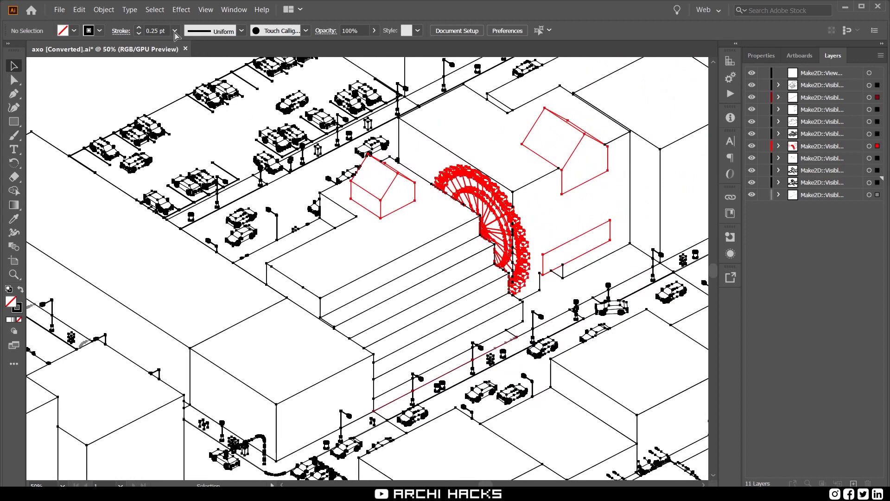
click(175, 30)
click(191, 43)
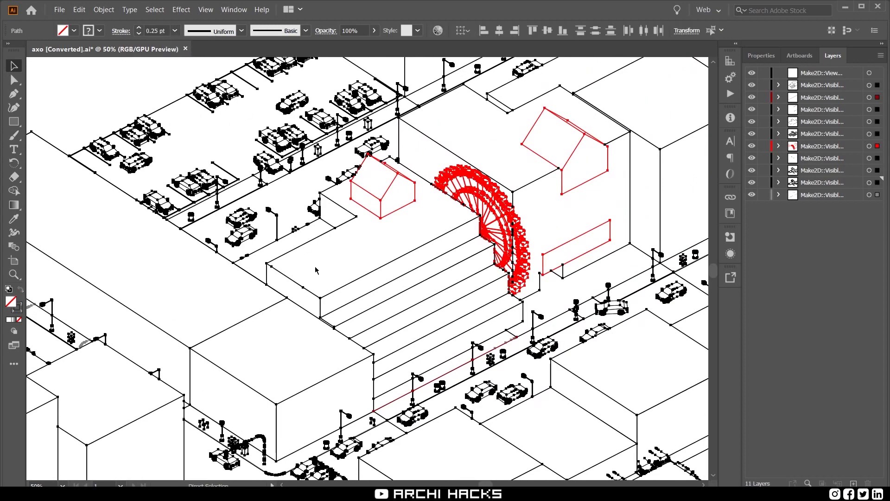
click(234, 332)
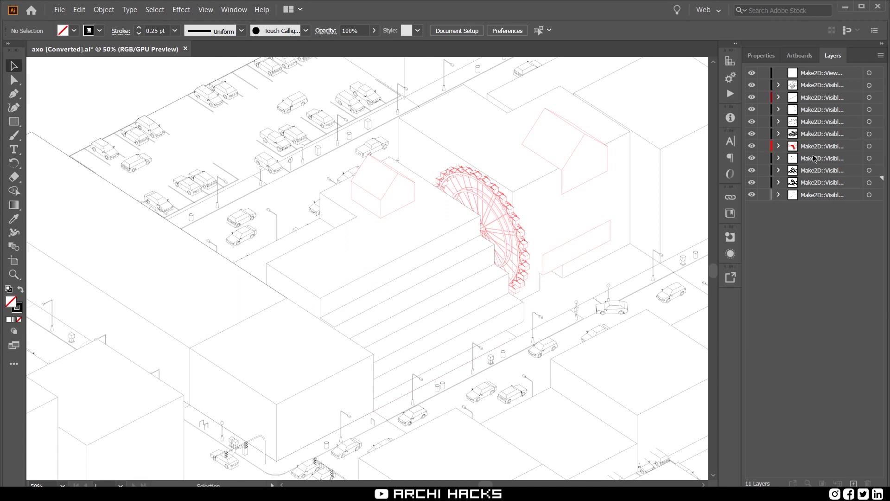
Set the stroke weight of all lines on the central massing layer and the red attractor layer to 0.75 pt.
click(374, 271)
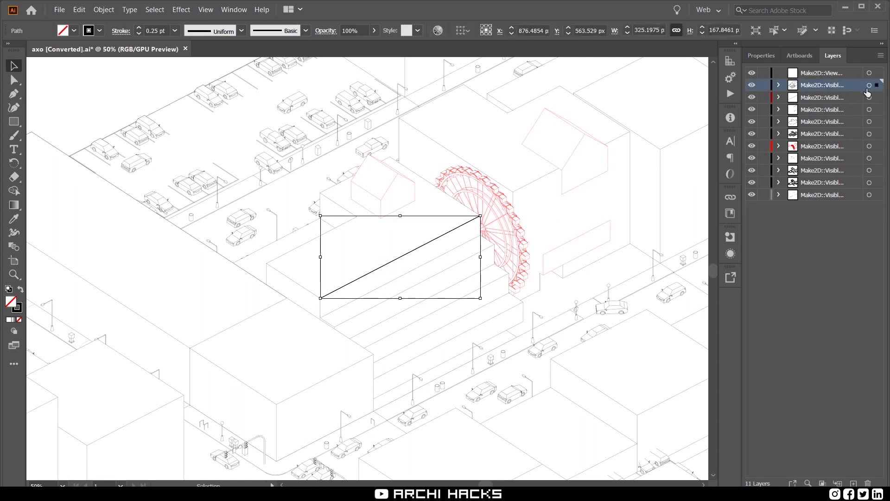
click(869, 85)
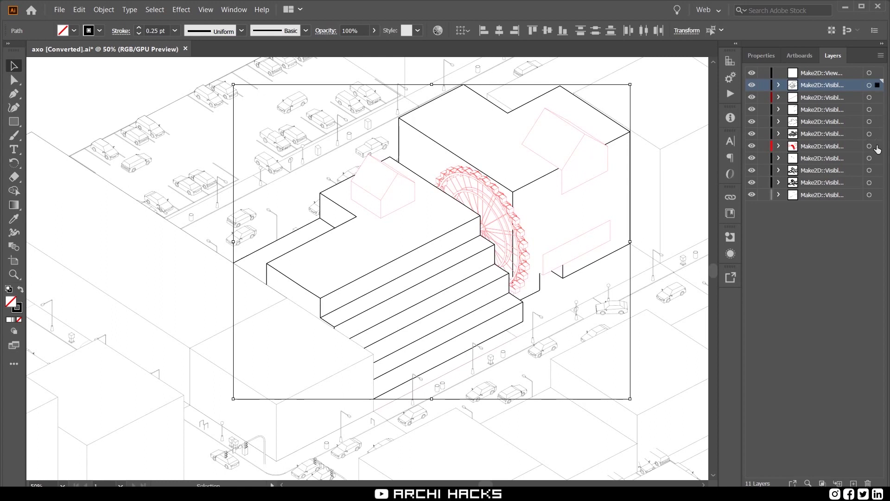
shift+click(877, 146)
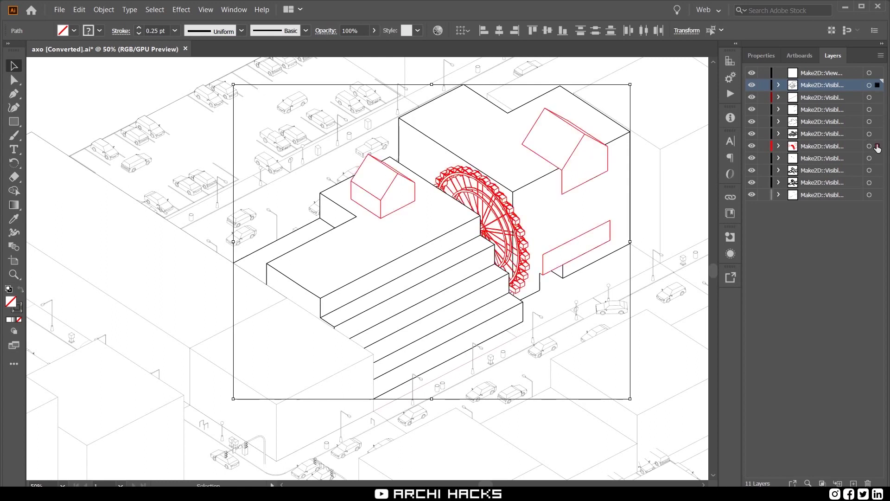
click(175, 31)
click(191, 78)
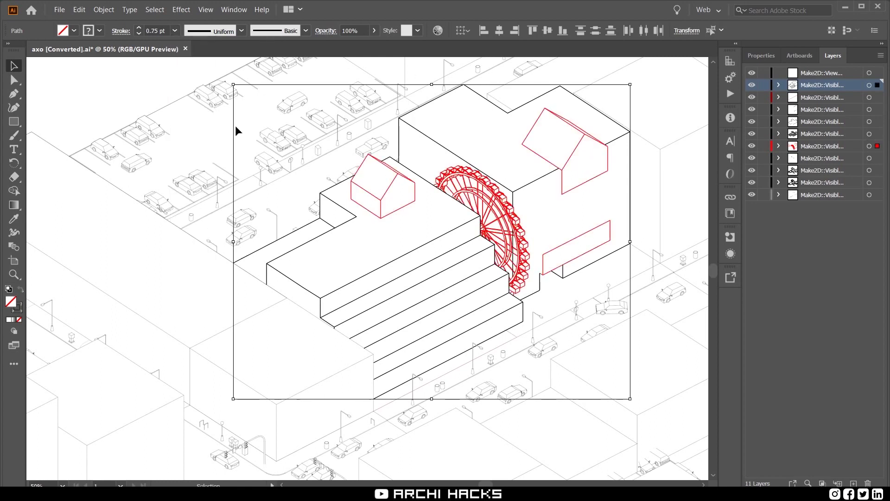
click(405, 243)
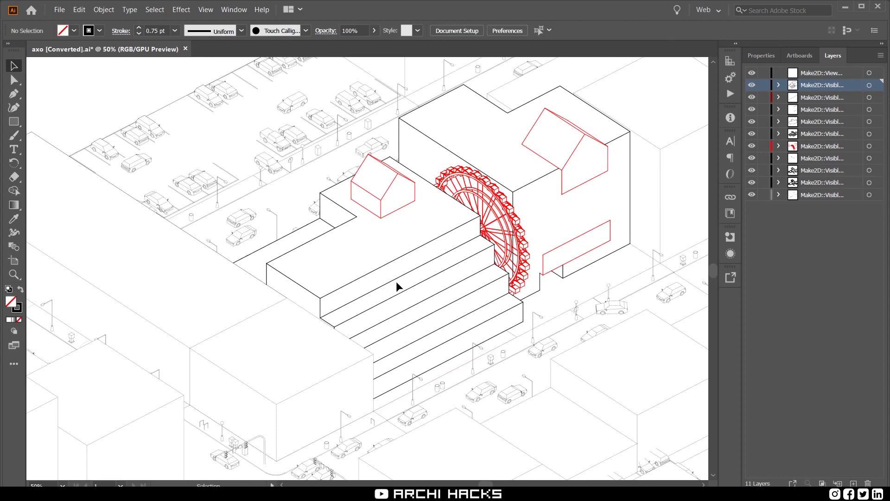
Increase the stroke weight of both the central massing layer and the red attractor layer to 1 pt.
alt+scroll(444, 313, down, 3)
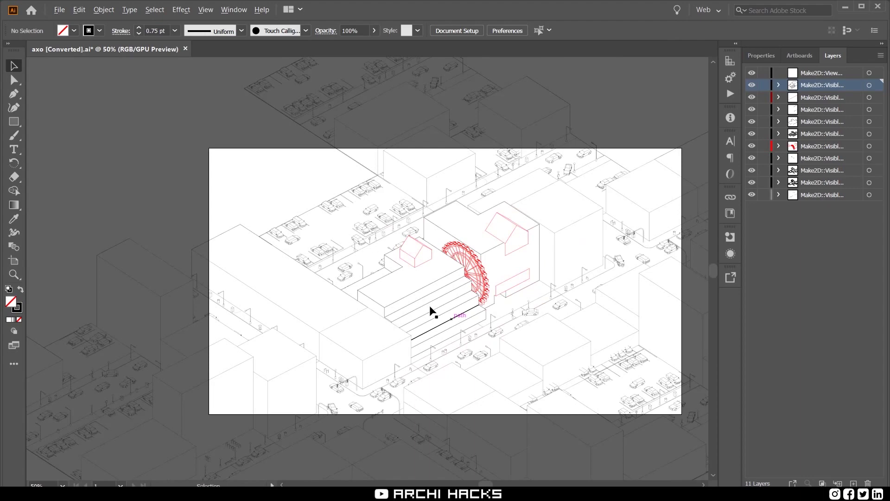
alt+scroll(430, 310, up, 3)
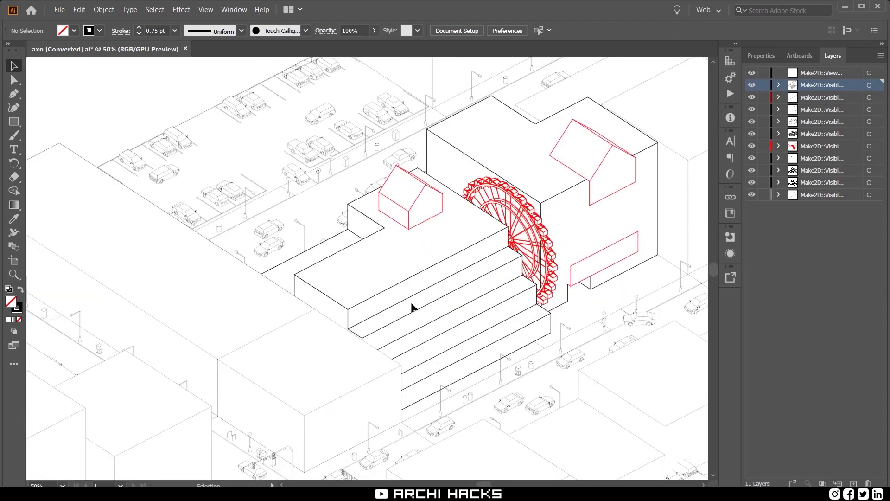
click(870, 86)
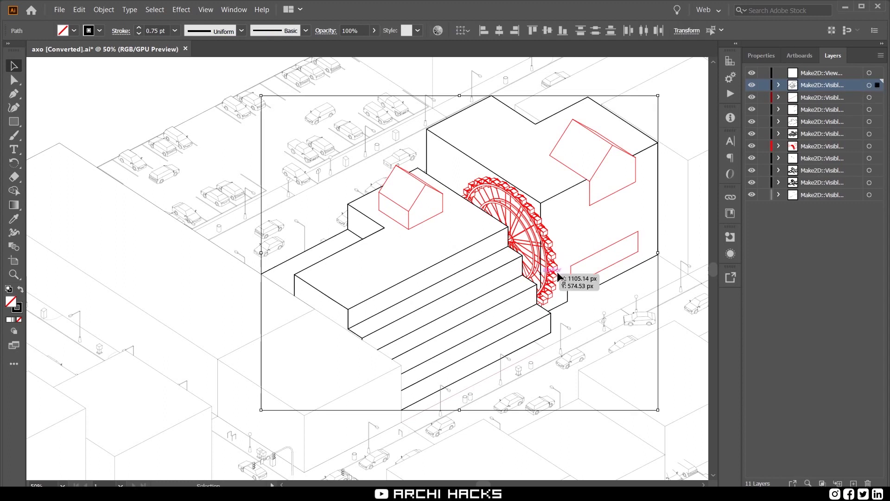
shift+click(877, 146)
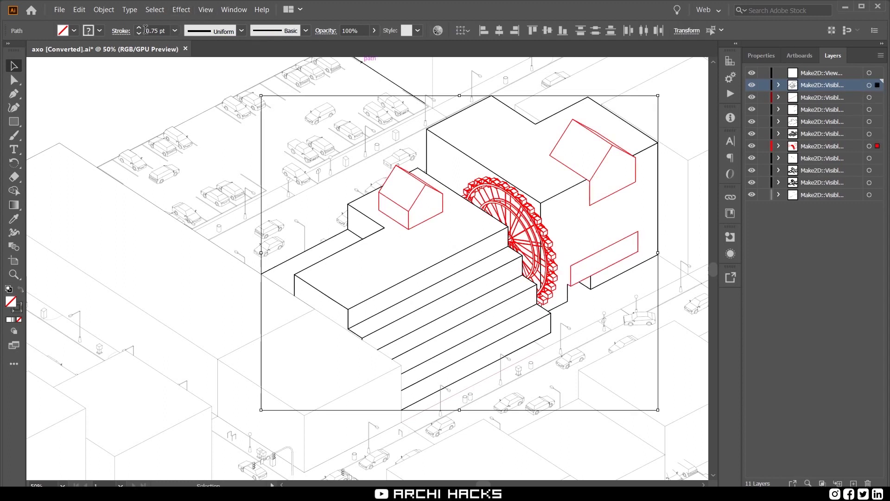
click(138, 29)
click(449, 244)
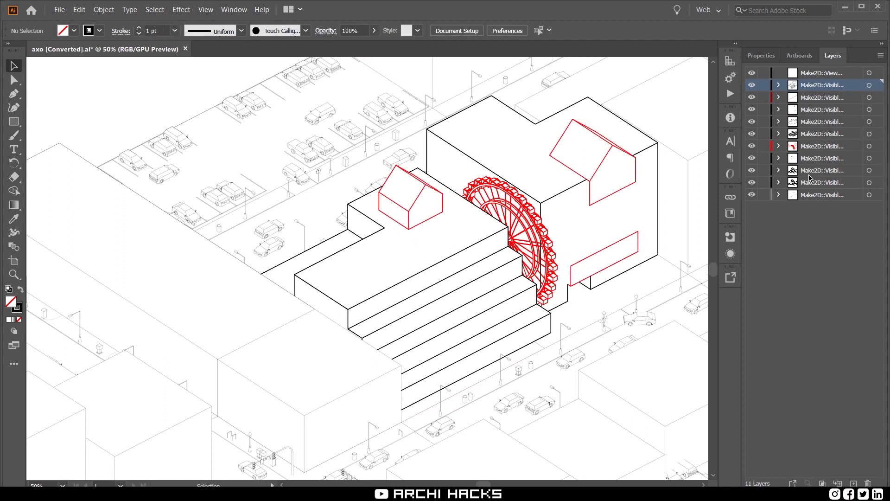
Lock the massing and attractor layers, and set all remaining context lines to a 0.5 pt stroke.
click(764, 86)
key(ctrl+a)
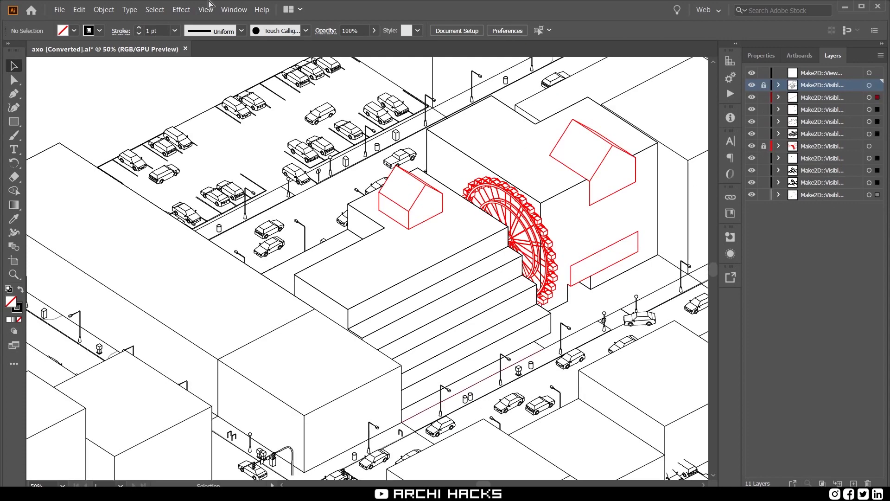
click(176, 31)
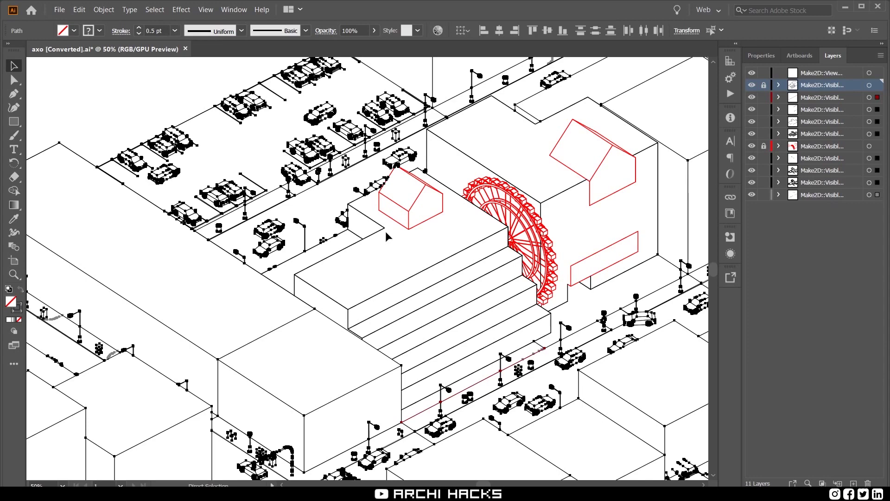
click(436, 276)
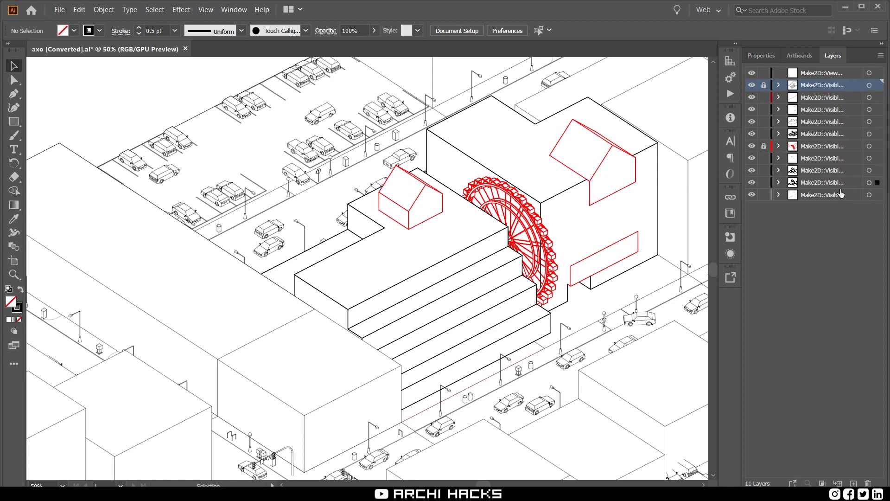
Change the stroke colour of all lines on the car layer to grey 7C7C7C.
click(877, 182)
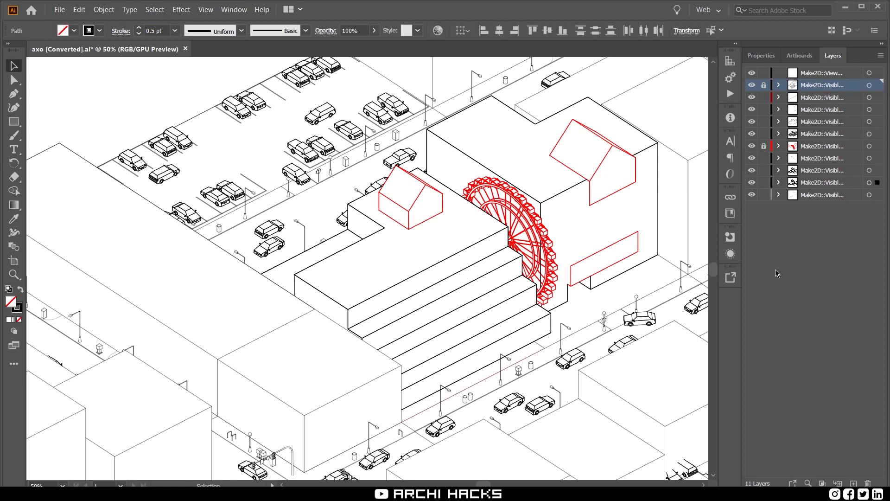
double_click(18, 308)
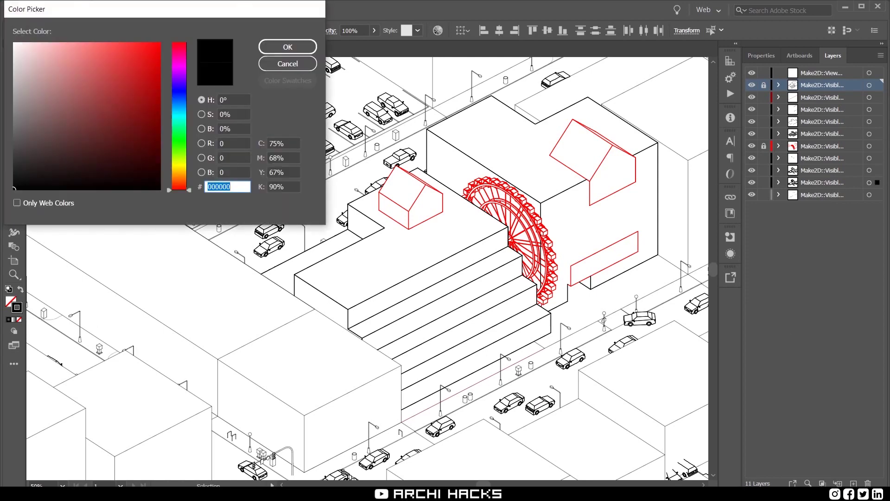
mouse_move(105, 109)
mouse_down()
mouse_move(73, 123)
mouse_move(7, 118)
mouse_up()
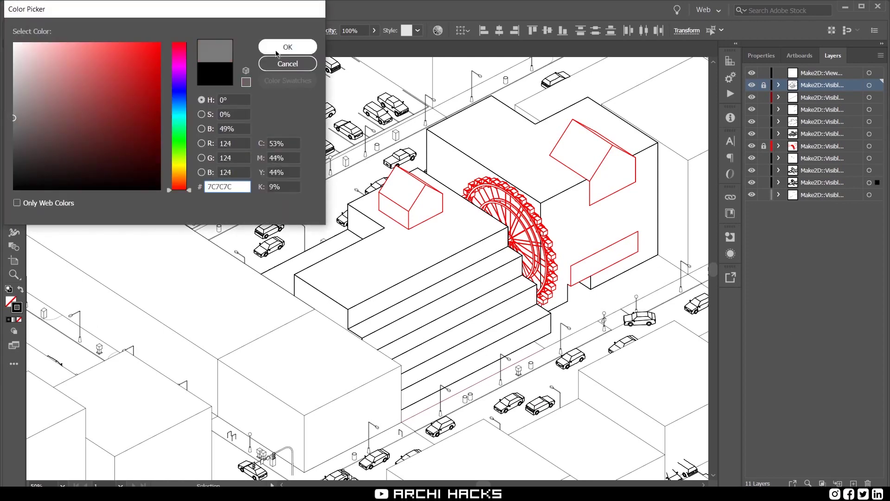
click(305, 48)
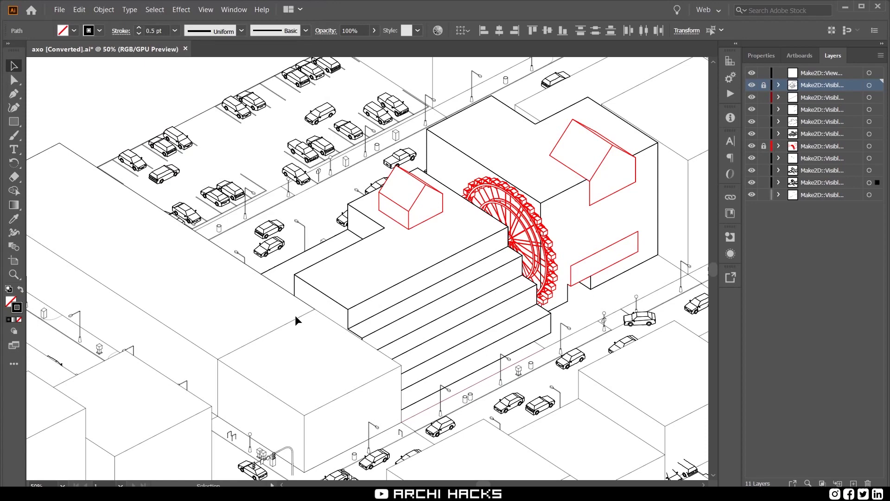
click(302, 368)
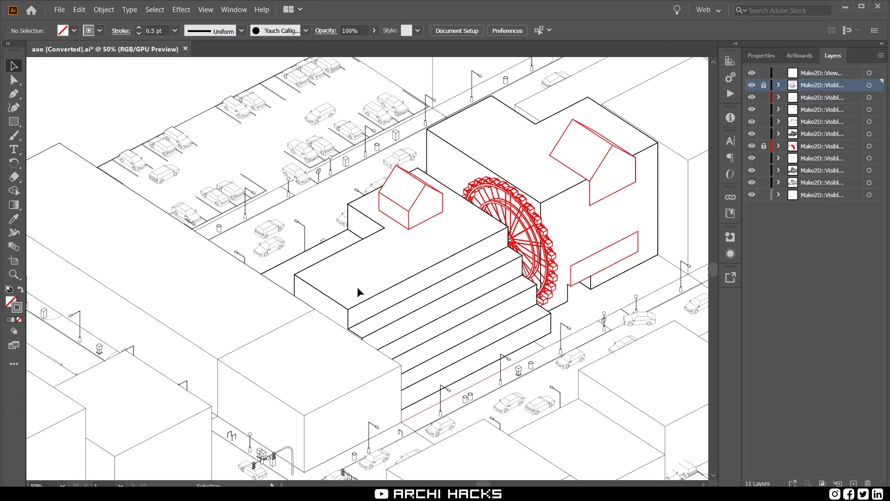
Move the red attractor layer up the stack so it sits directly below the massing layer.
alt+scroll(435, 275, down, 1)
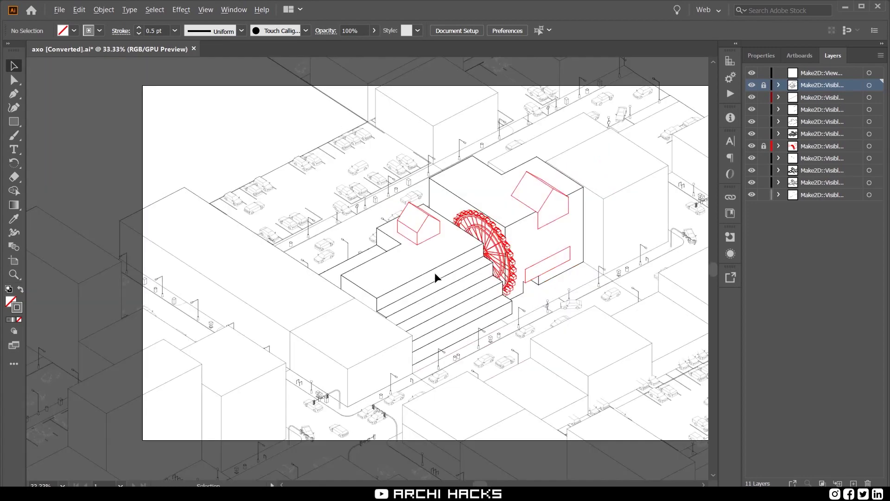
alt+scroll(373, 285, up, 1)
key(ctrl+plus)
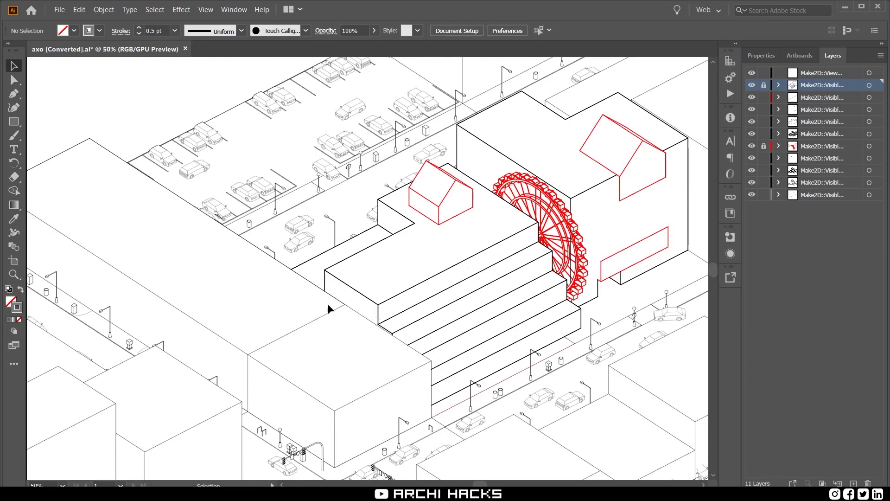
drag(302, 360, 236, 324)
click(245, 308)
key(ctrl+minus)
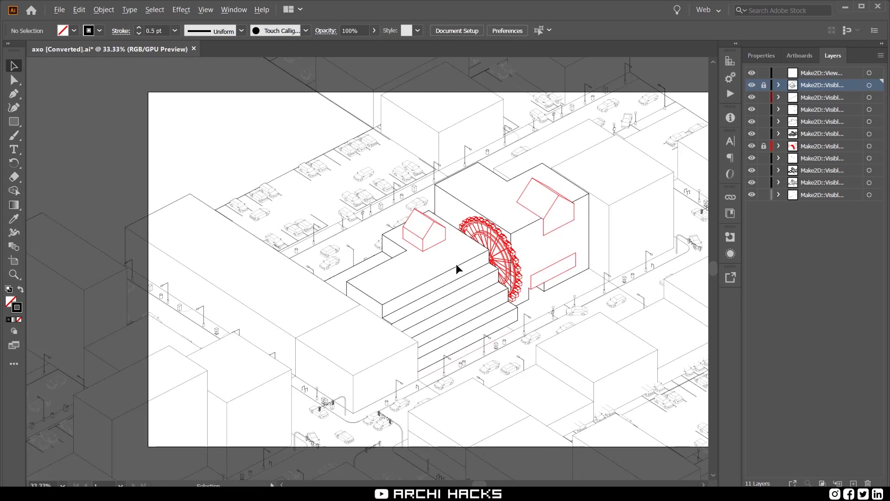
drag(823, 149, 854, 95)
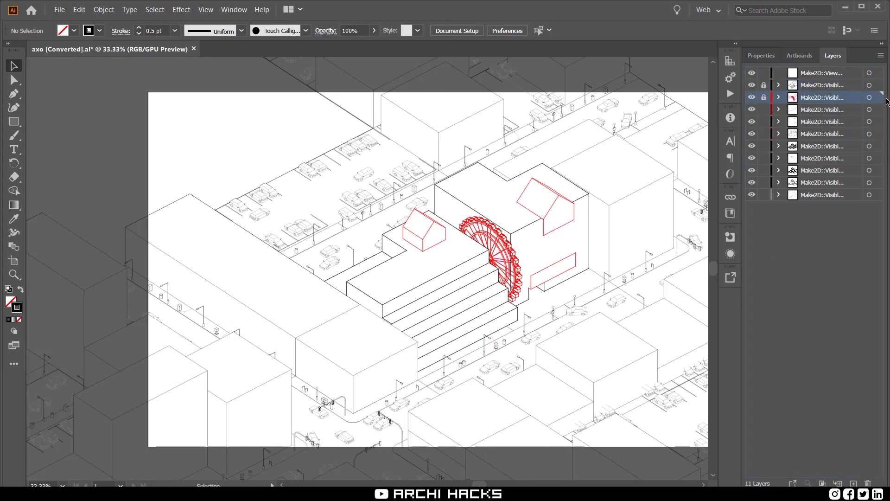
Change the stroke colour of all unlocked context lines to a bright blue with a hue of 204°.
key(ctrl+a)
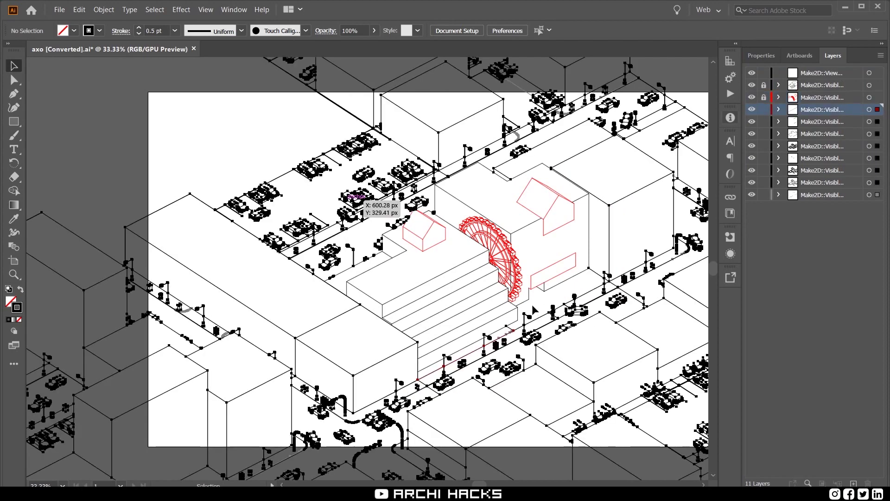
double_click(20, 314)
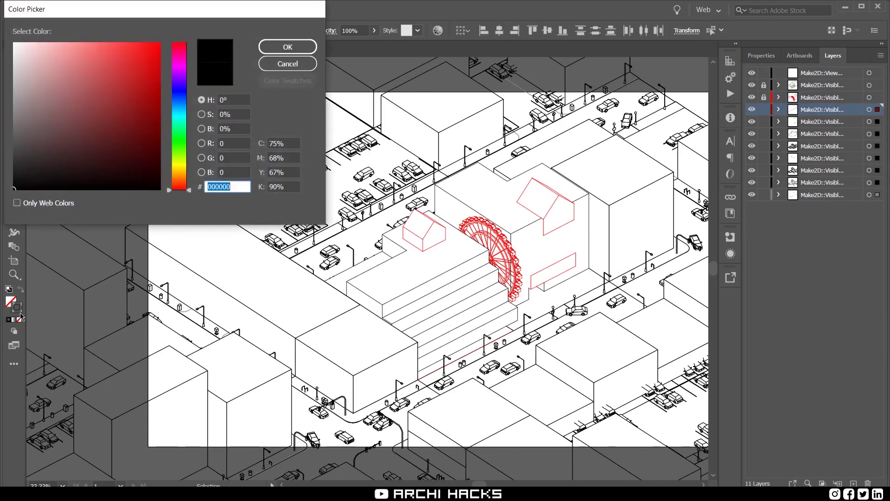
click(184, 104)
drag(184, 104, 184, 107)
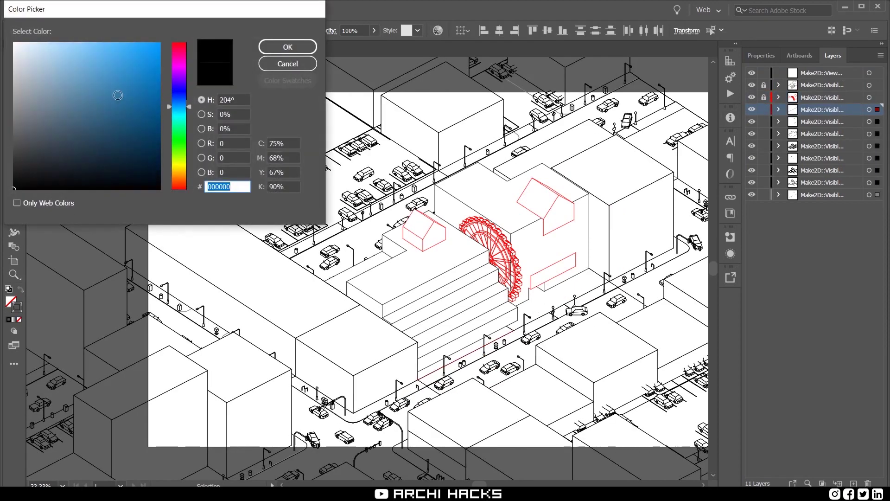
drag(118, 95, 155, 54)
click(287, 48)
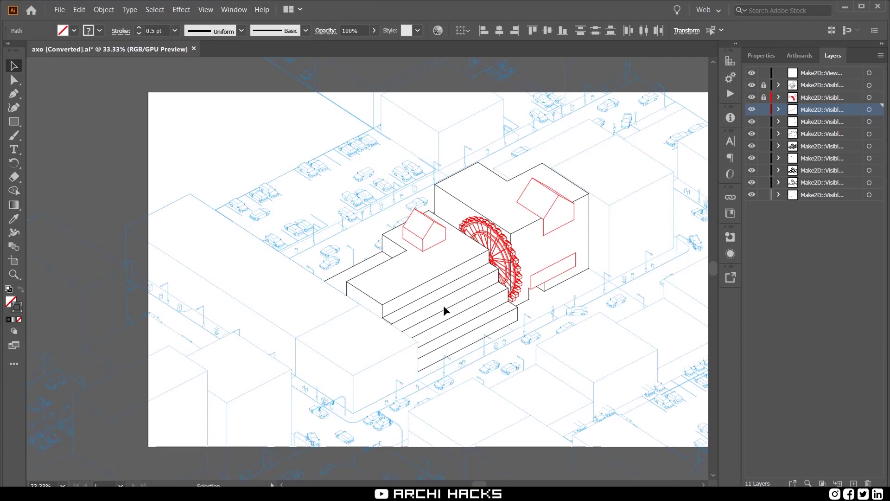
click(596, 253)
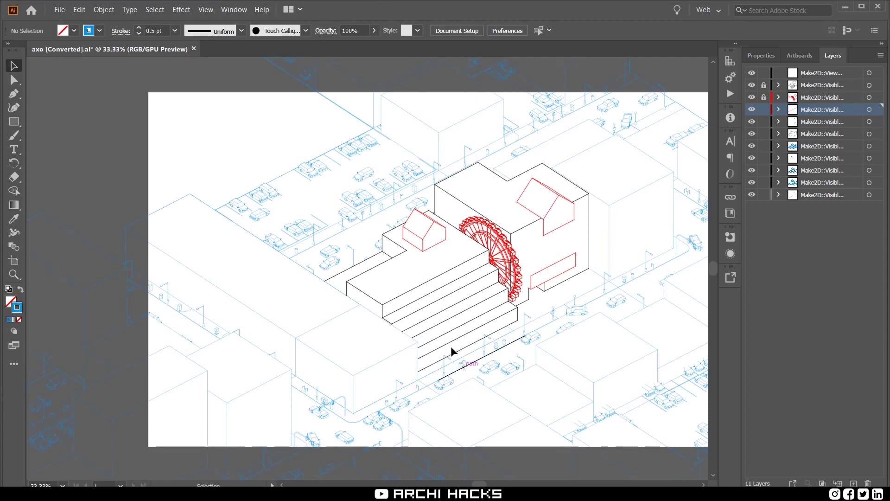
Unlock the massing and attractor layers, and change the stroke colour of everything on both to magenta F900D6.
alt+scroll(436, 336, up, 1)
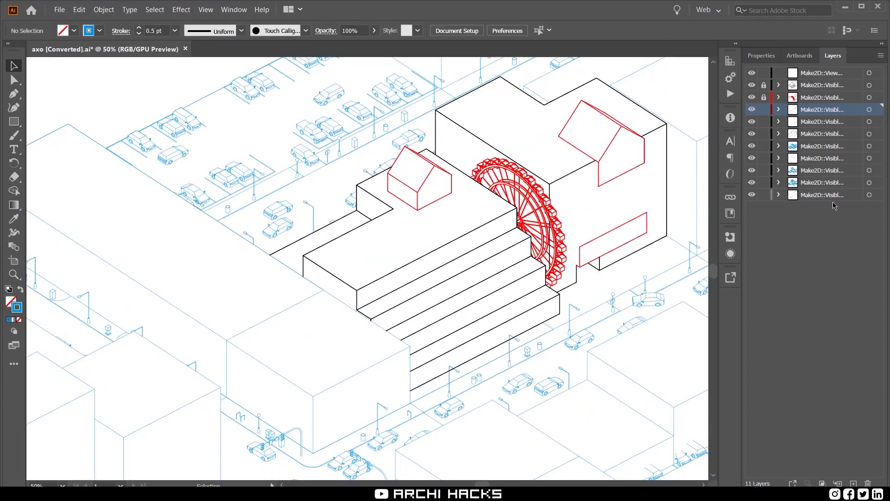
click(764, 97)
click(764, 85)
click(877, 97)
shift+click(877, 86)
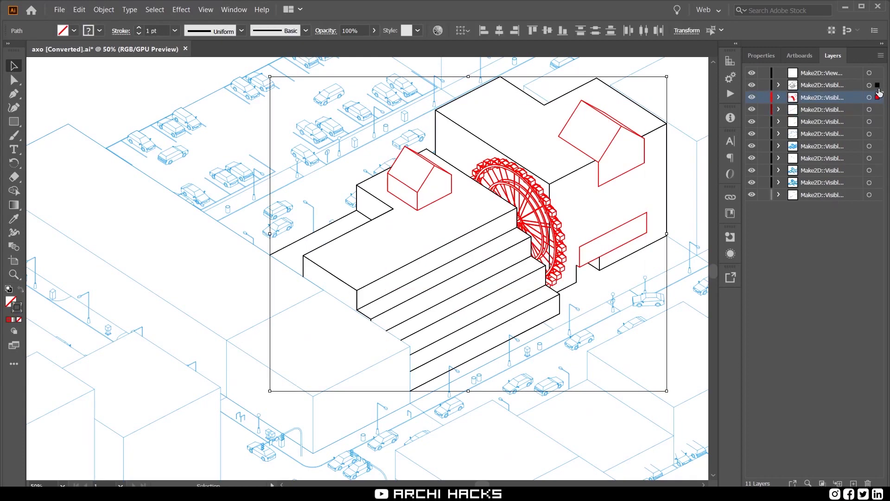
double_click(20, 310)
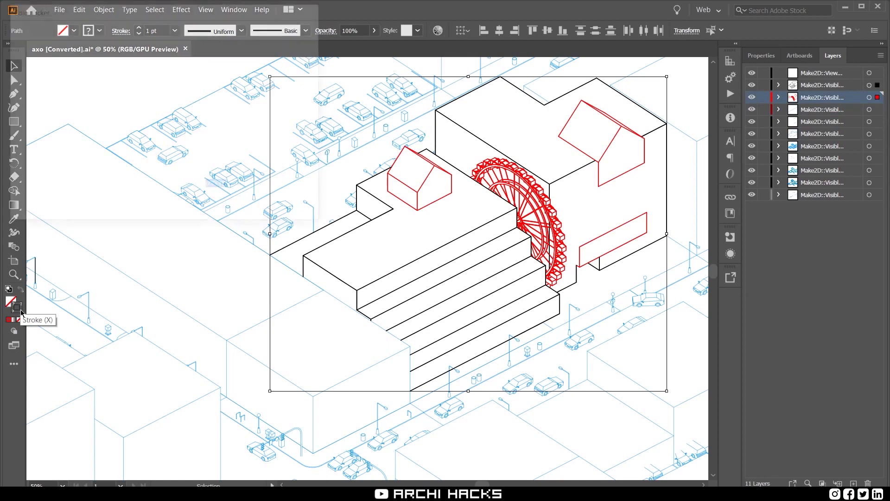
drag(181, 92, 185, 65)
click(159, 43)
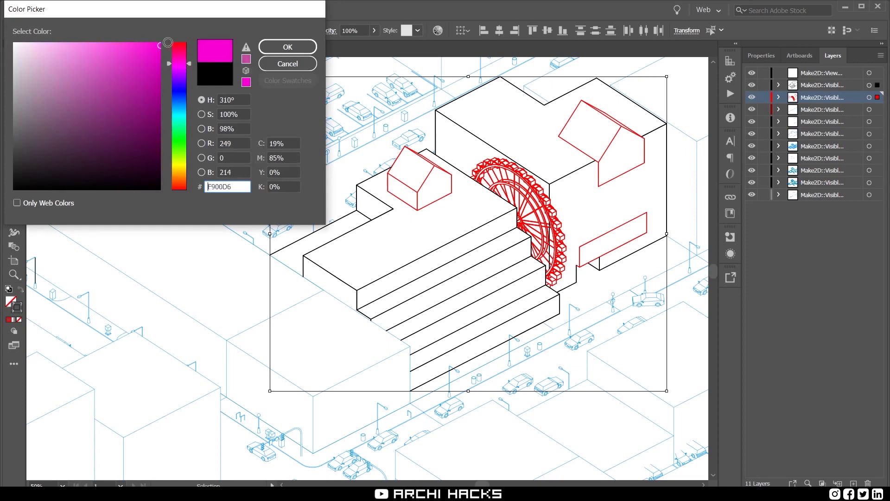
click(302, 48)
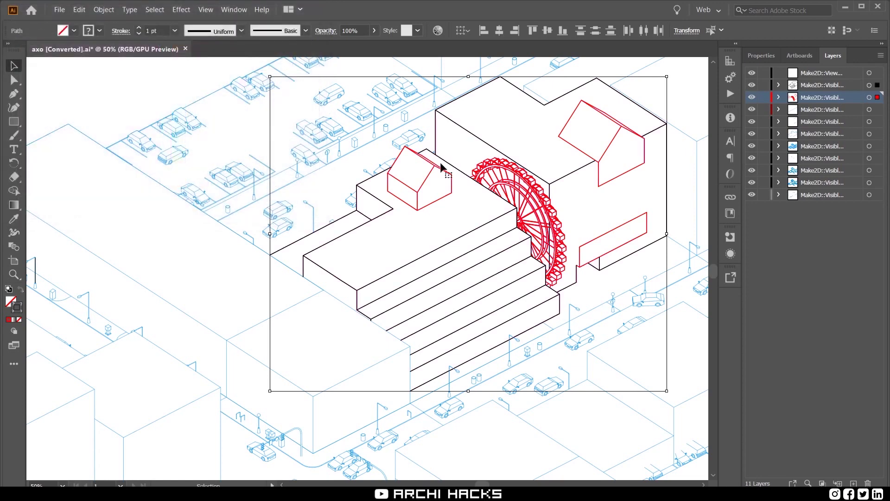
click(428, 212)
drag(529, 216, 527, 225)
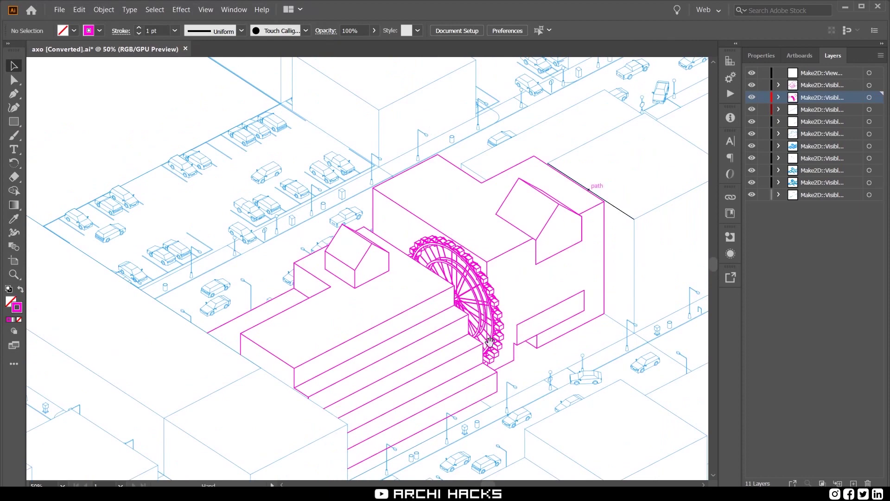
drag(536, 280, 527, 288)
drag(448, 283, 515, 276)
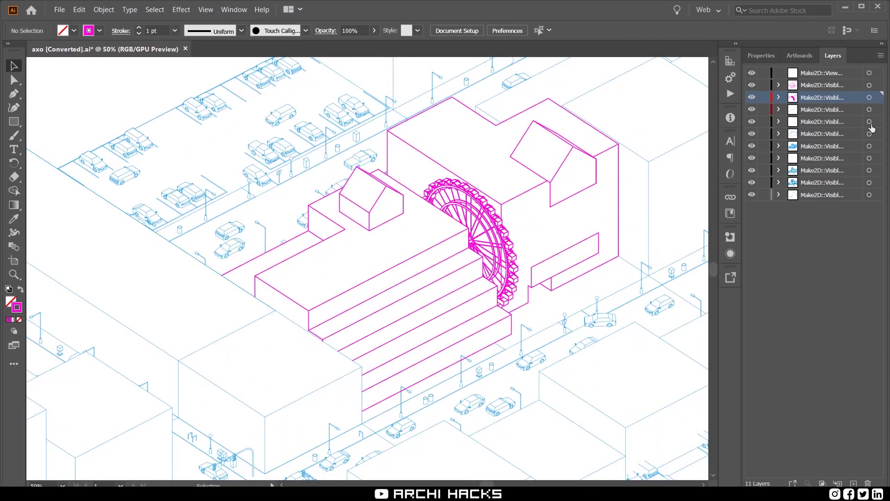
click(877, 86)
shift+click(877, 98)
click(365, 264)
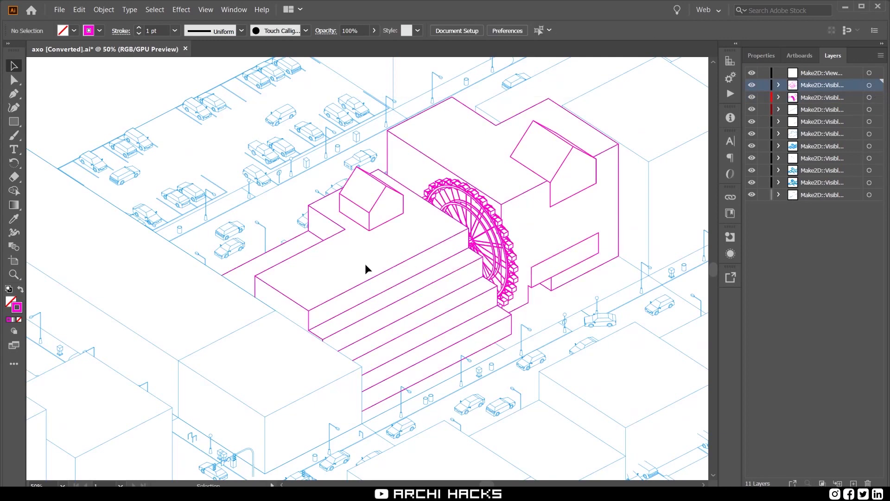
Set the stroke weight of all lines on the massing layer to 2 pt.
drag(413, 285, 413, 285)
click(378, 269)
click(878, 85)
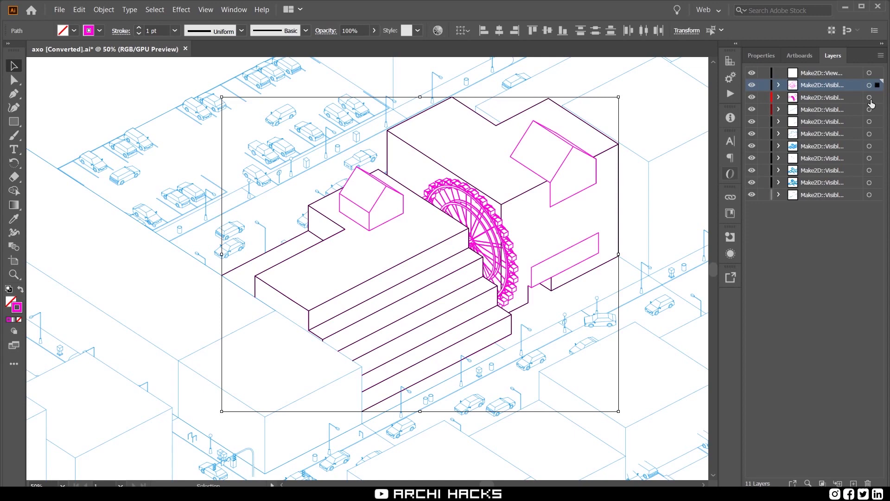
click(139, 27)
click(357, 235)
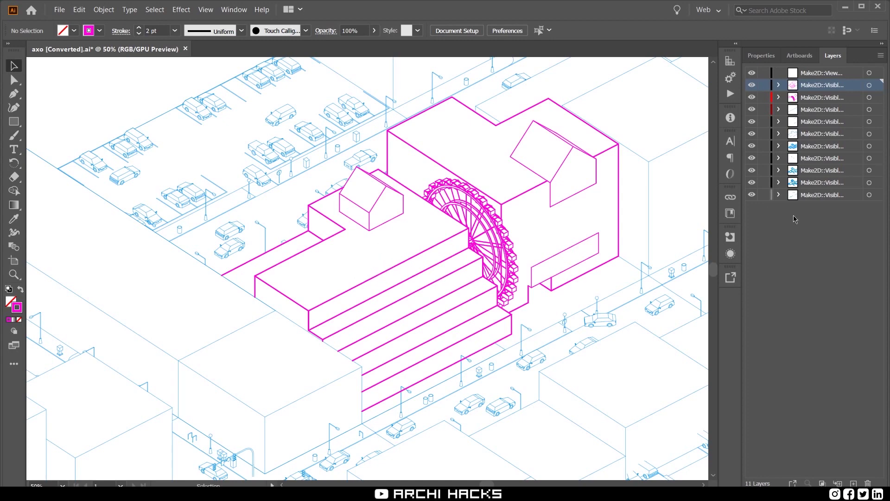
Create a new layer above the massing layer and lock all the drawing layers beneath it.
click(806, 253)
click(854, 483)
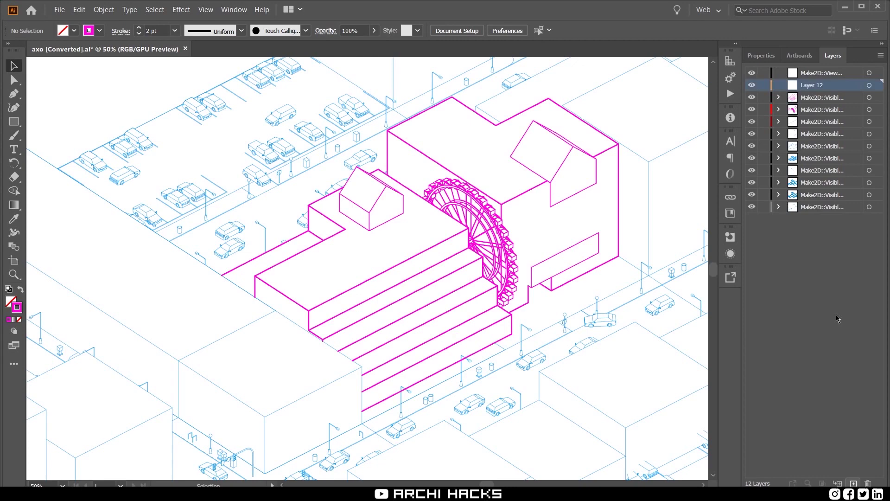
drag(765, 101, 767, 206)
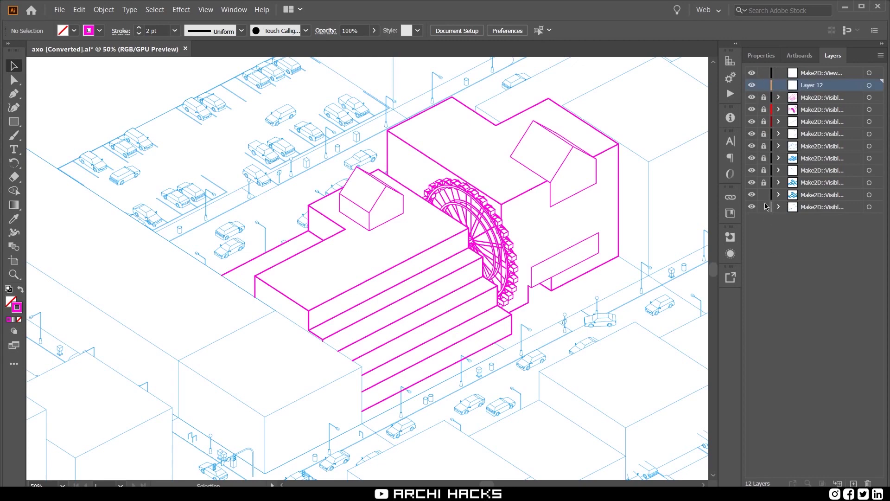
click(764, 73)
click(764, 73)
With the Pen tool and a 5 pt stroke, trace the massing's lower silhouette from its far left corner to the taller volume's base.
key(p)
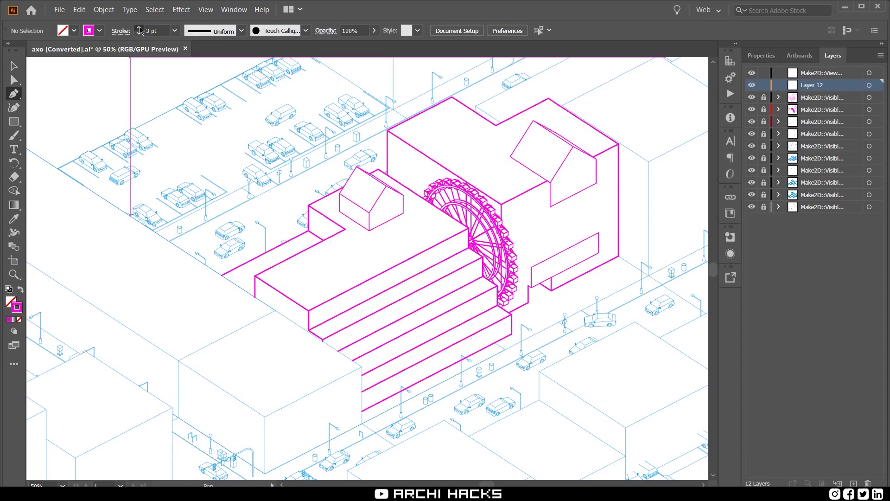
click(222, 276)
click(362, 367)
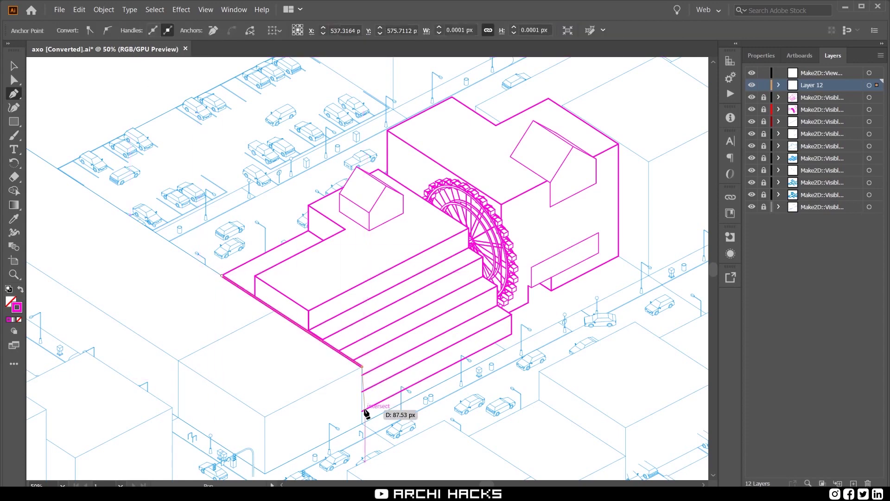
click(362, 411)
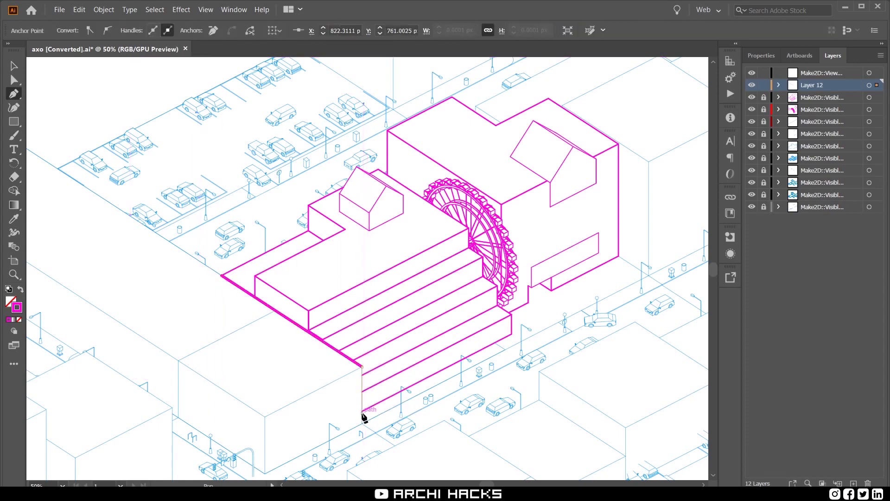
click(512, 333)
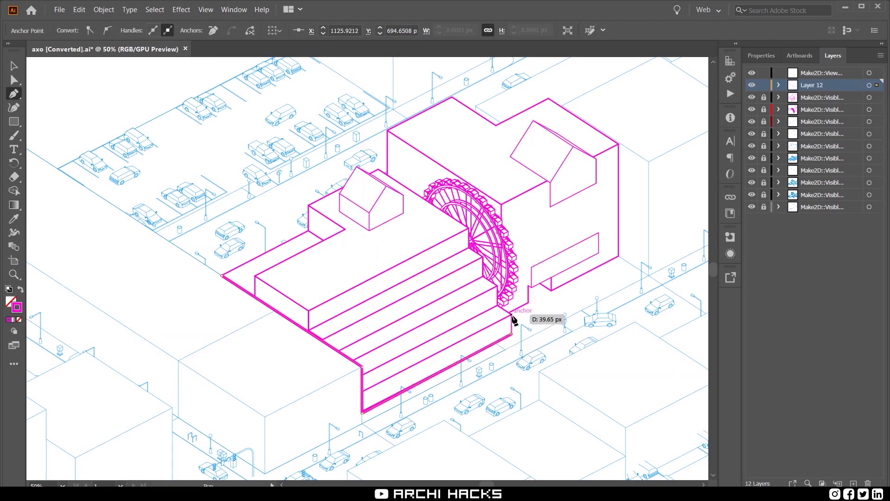
click(512, 314)
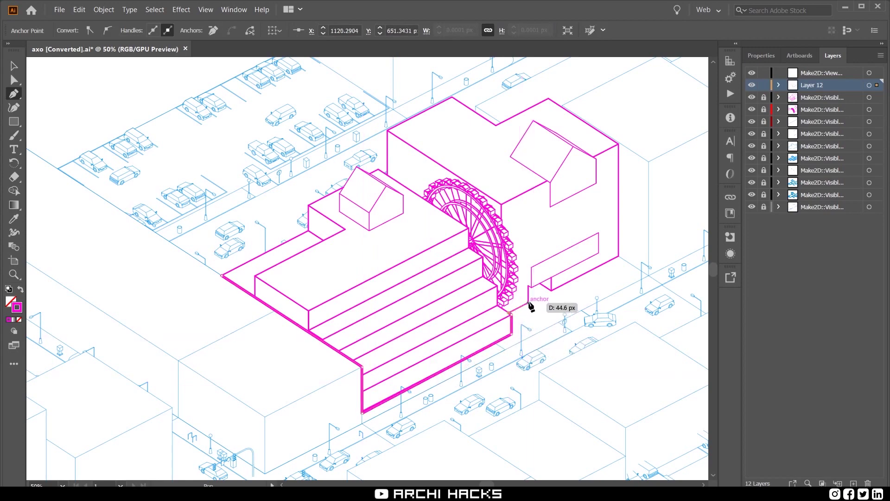
click(529, 304)
click(529, 286)
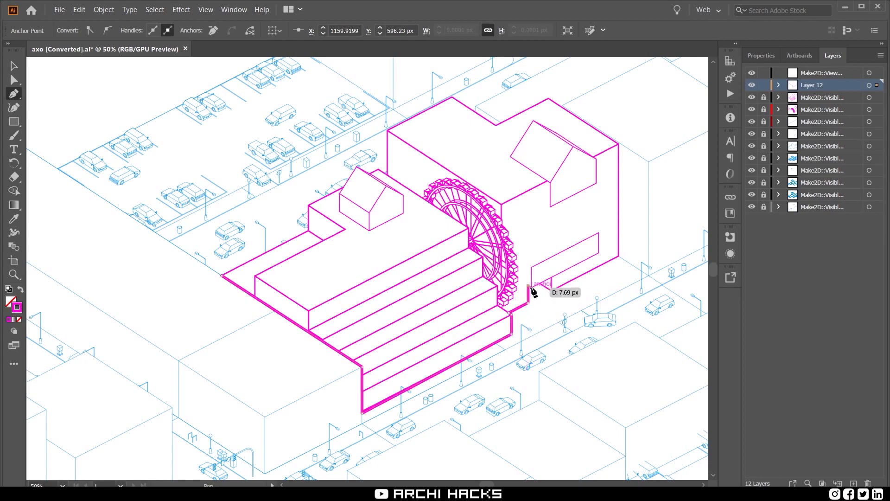
click(532, 288)
click(540, 284)
click(552, 290)
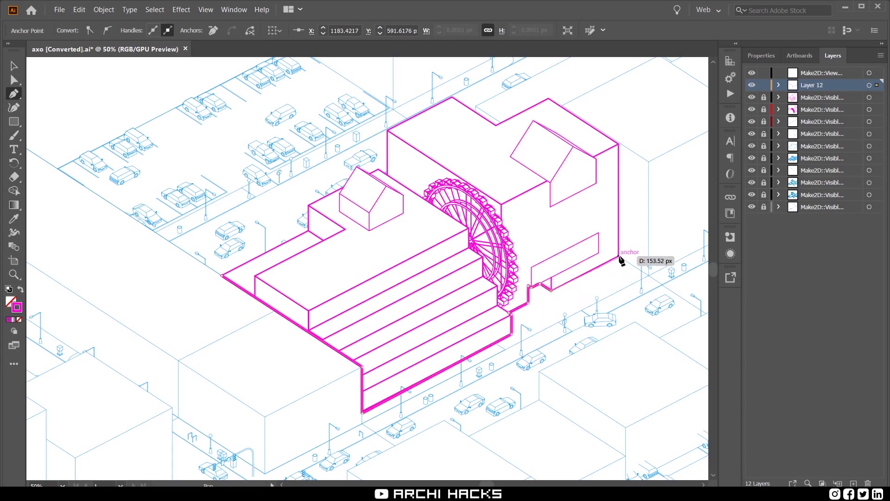
Continue the silhouette path up the taller volume's right edge and along its roofline to its left corner.
click(619, 256)
click(619, 144)
click(548, 98)
click(497, 125)
click(452, 97)
click(388, 131)
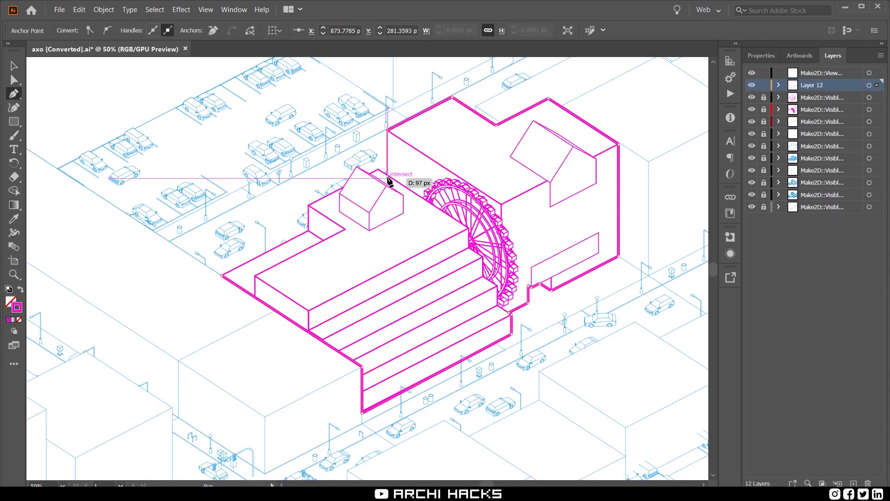
Trace the silhouette around the small pitched-roof house and close the path at its starting corner.
click(371, 175)
alt+scroll(364, 157, up, 5)
click(323, 216)
alt+scroll(324, 282, down, 3)
alt+scroll(295, 301, up, 4)
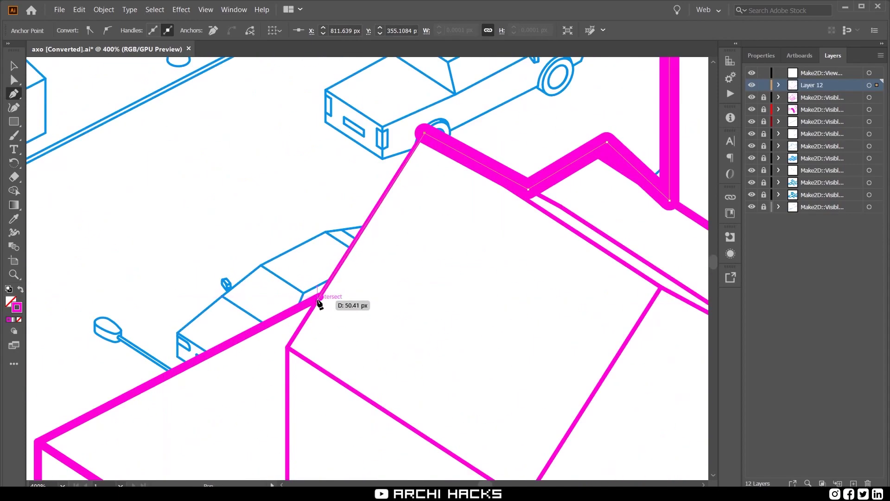
click(317, 299)
alt+scroll(401, 255, down, 4)
click(311, 300)
click(312, 351)
click(138, 440)
alt+scroll(261, 260, down, 3)
alt+scroll(334, 355, up, 1)
key(v)
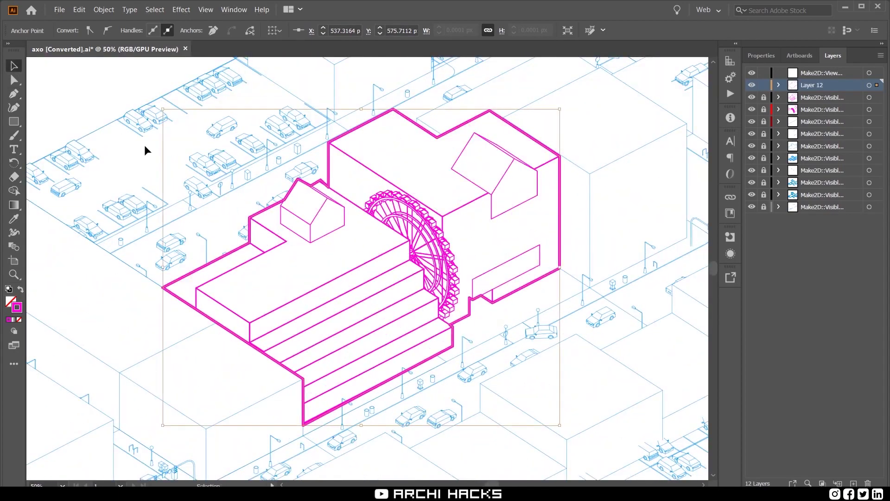
click(145, 148)
Identify the context building layer by toggling its visibility, unlock it and make it the active layer.
drag(456, 291, 508, 319)
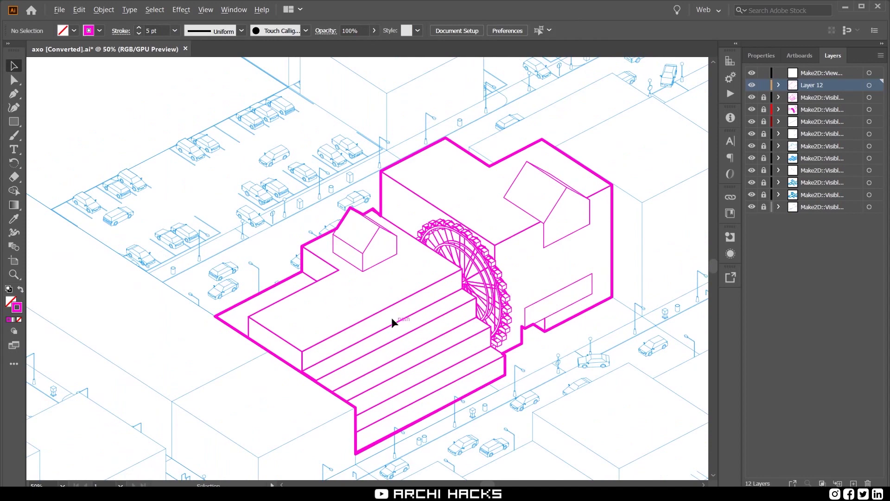
alt+scroll(392, 319, down, 1)
alt+scroll(415, 322, down, 1)
alt+scroll(384, 391, up, 2)
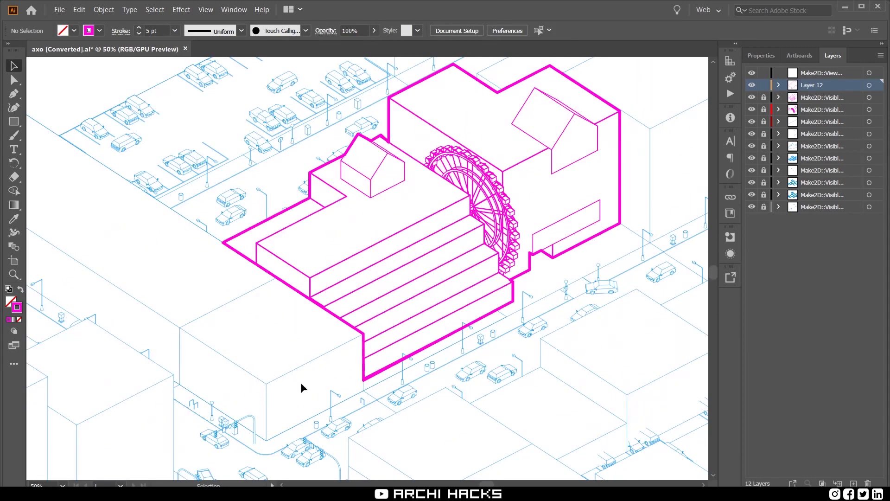
alt+scroll(276, 347, down, 1)
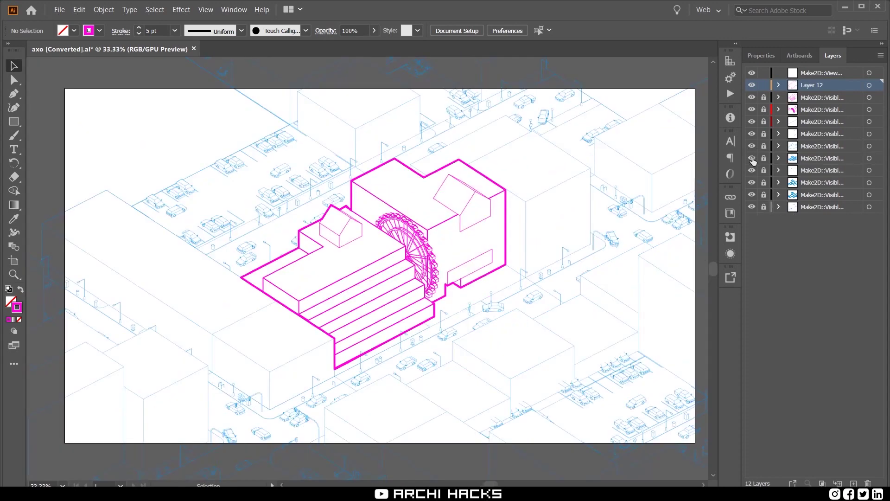
click(751, 158)
click(752, 158)
click(764, 158)
click(823, 159)
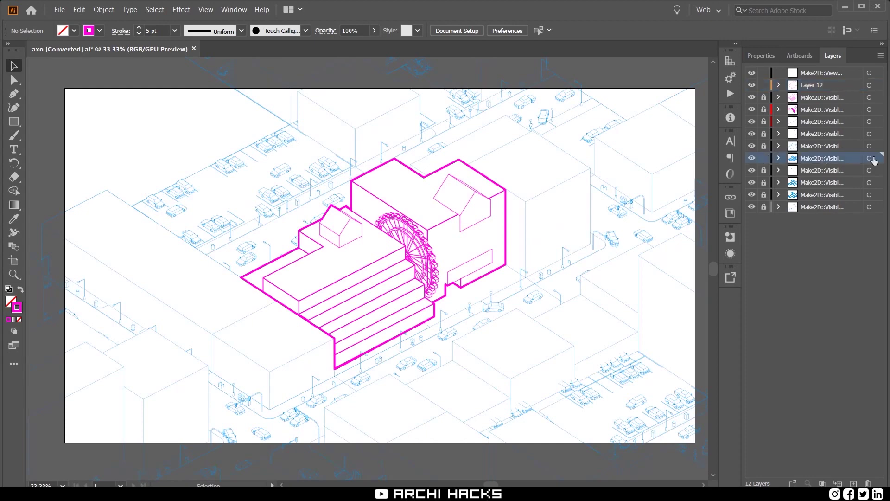
Set the stroke weight of all lines on the context building layer to 2 pt.
click(870, 158)
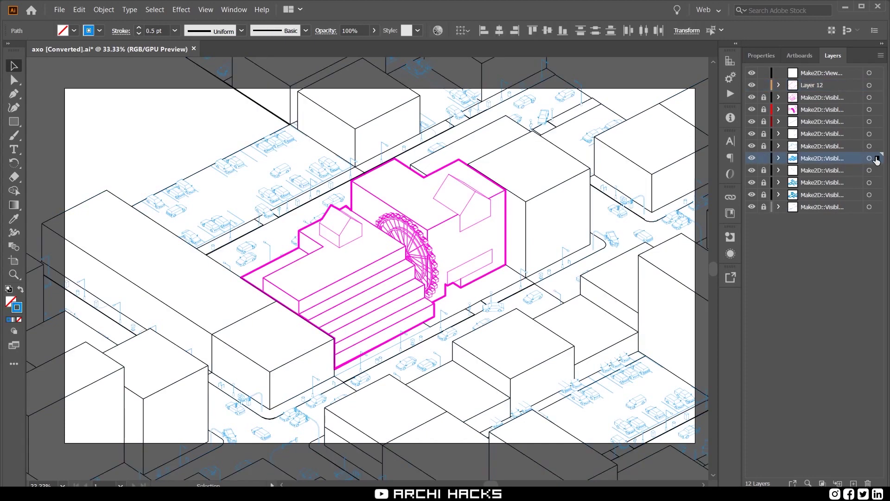
click(138, 28)
click(139, 28)
click(139, 28)
click(155, 112)
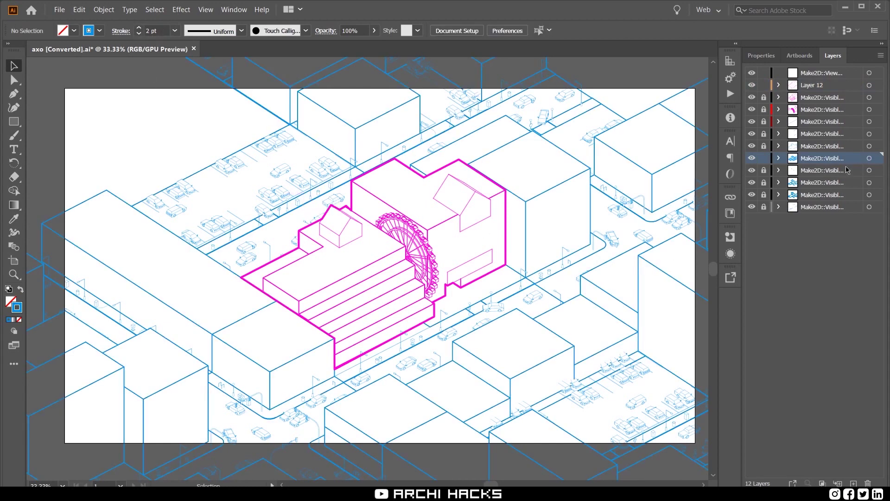
Reduce the stroke weight of the context building lines to 1 pt.
click(877, 160)
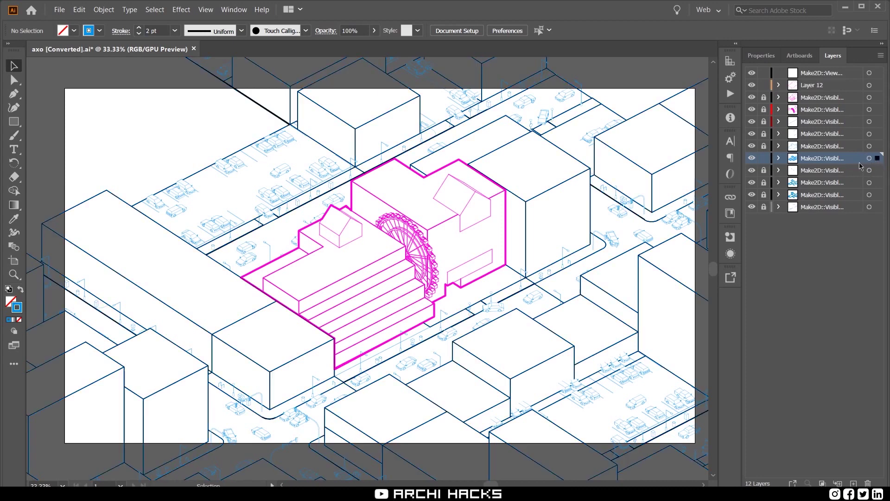
click(138, 34)
click(292, 300)
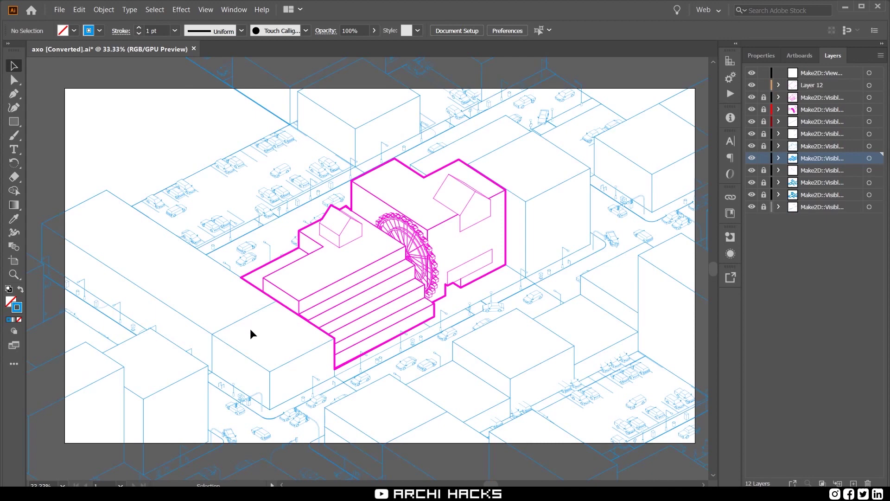
Delete the line dividing the long context building's roof and the four stray line segments crossing the street beside the massing.
drag(277, 300, 213, 354)
key(Delete)
click(343, 381)
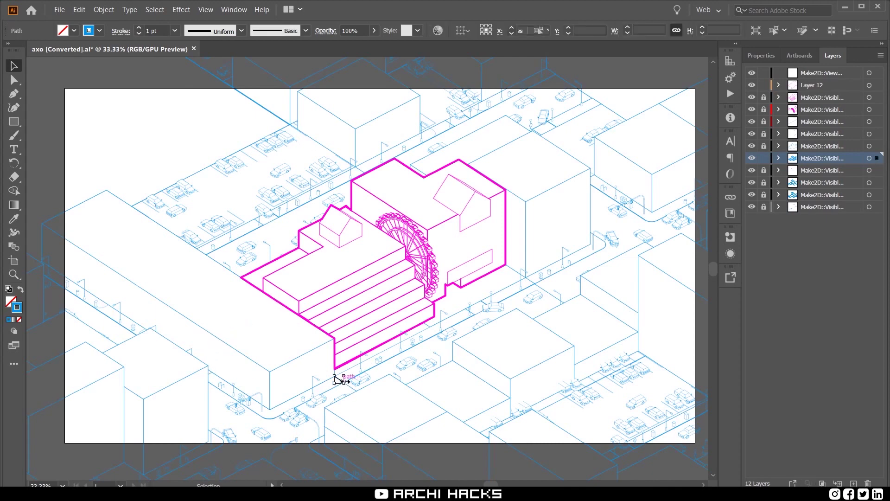
key(Delete)
click(348, 385)
key(Delete)
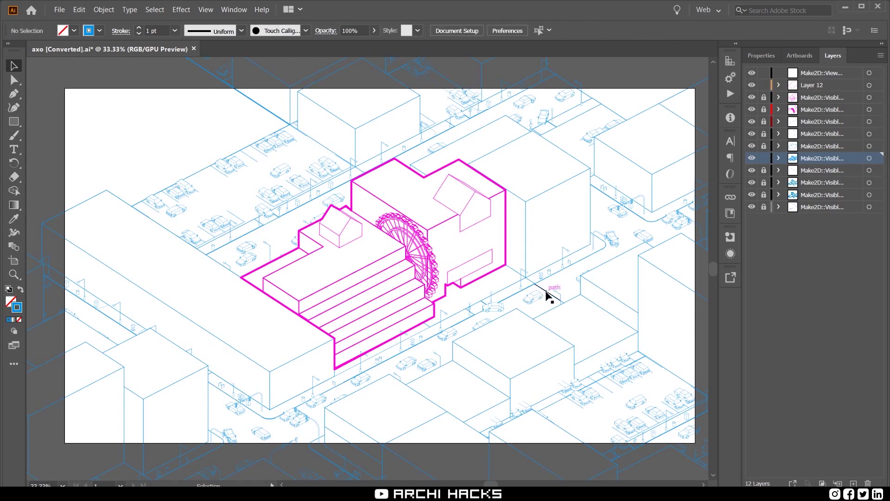
click(547, 292)
key(Delete)
click(529, 279)
key(Delete)
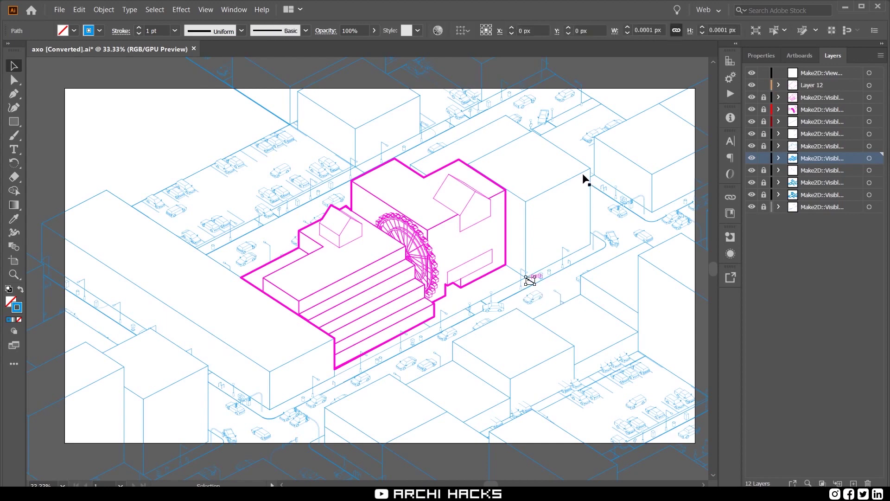
click(587, 178)
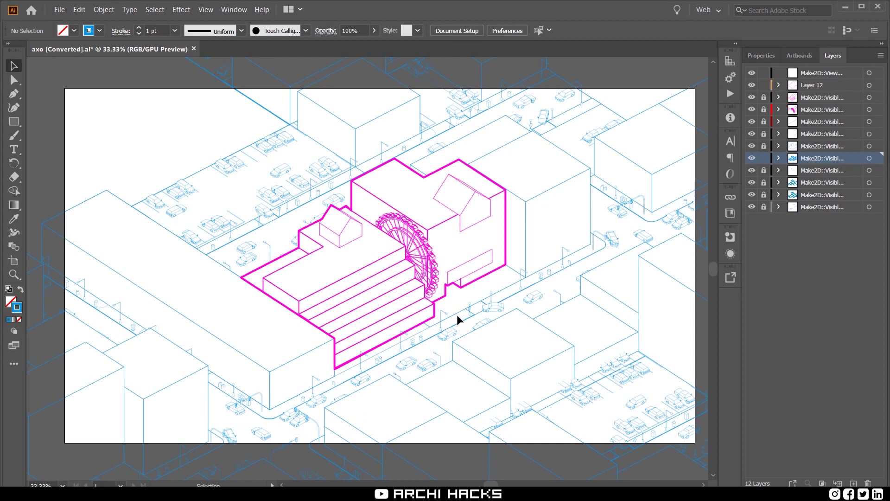
Unlock the massing and attractor layers and ungroup the attractor linework.
alt+scroll(447, 263, up, 3)
alt+scroll(447, 264, up, 1)
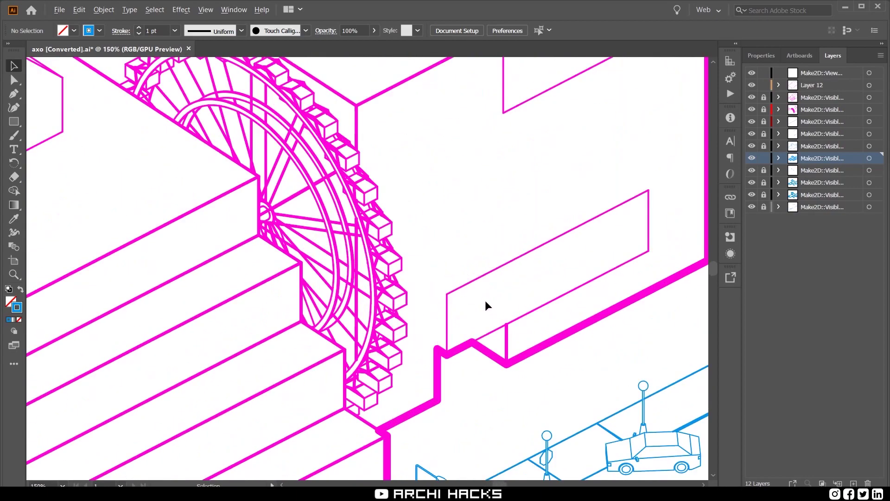
click(448, 299)
click(764, 109)
click(447, 317)
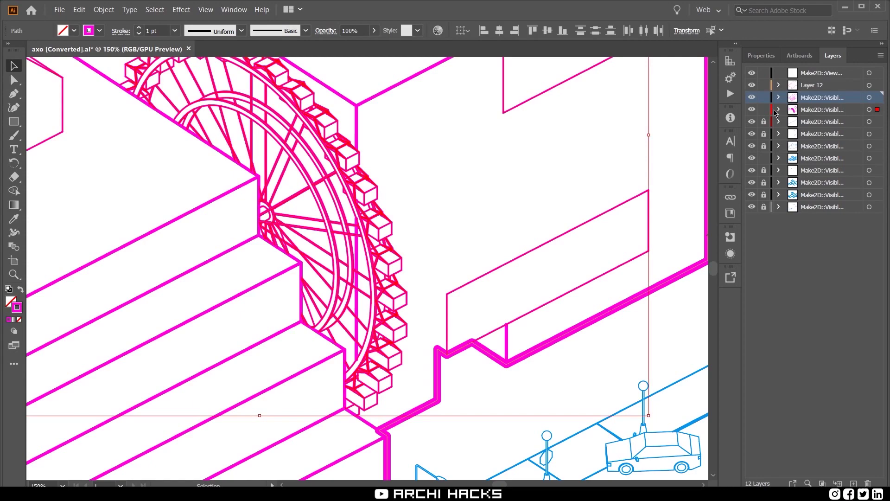
key(ctrl+shift+g)
Give the rectangular panel attractor depth by duplicating its edges slightly behind it and joining the corners with short lines.
key(p)
click(437, 347)
key(v)
click(448, 319)
alt+drag(448, 319, 438, 315)
click(14, 94)
click(638, 185)
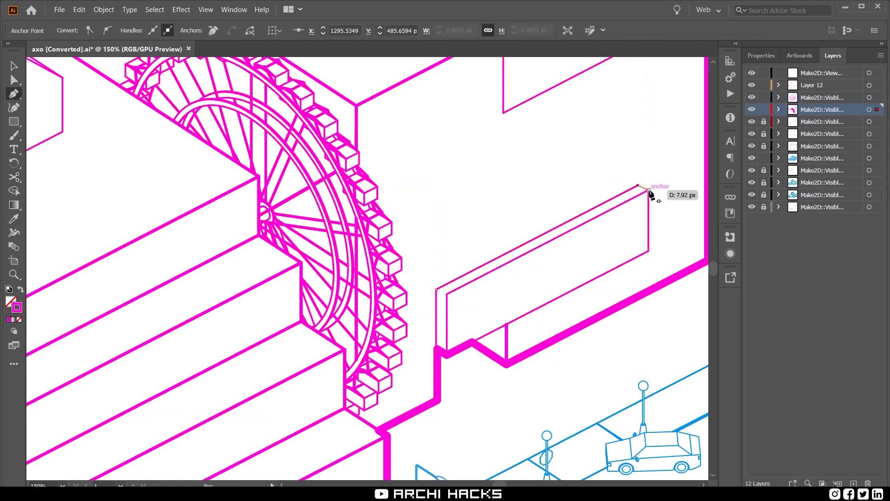
click(648, 190)
click(436, 289)
Add matching depth to the pitched-roof attractor on the taller volume by duplicating its front edge and connecting the corners.
click(14, 66)
alt+scroll(473, 185, up, 3)
click(13, 93)
alt+drag(516, 284, 488, 279)
click(498, 342)
click(516, 356)
click(14, 66)
click(445, 297)
alt+scroll(514, 222, down, 6)
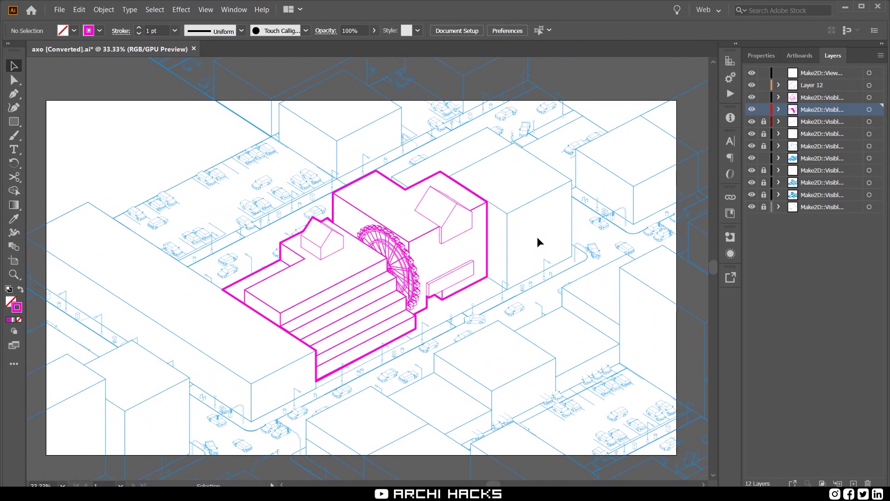